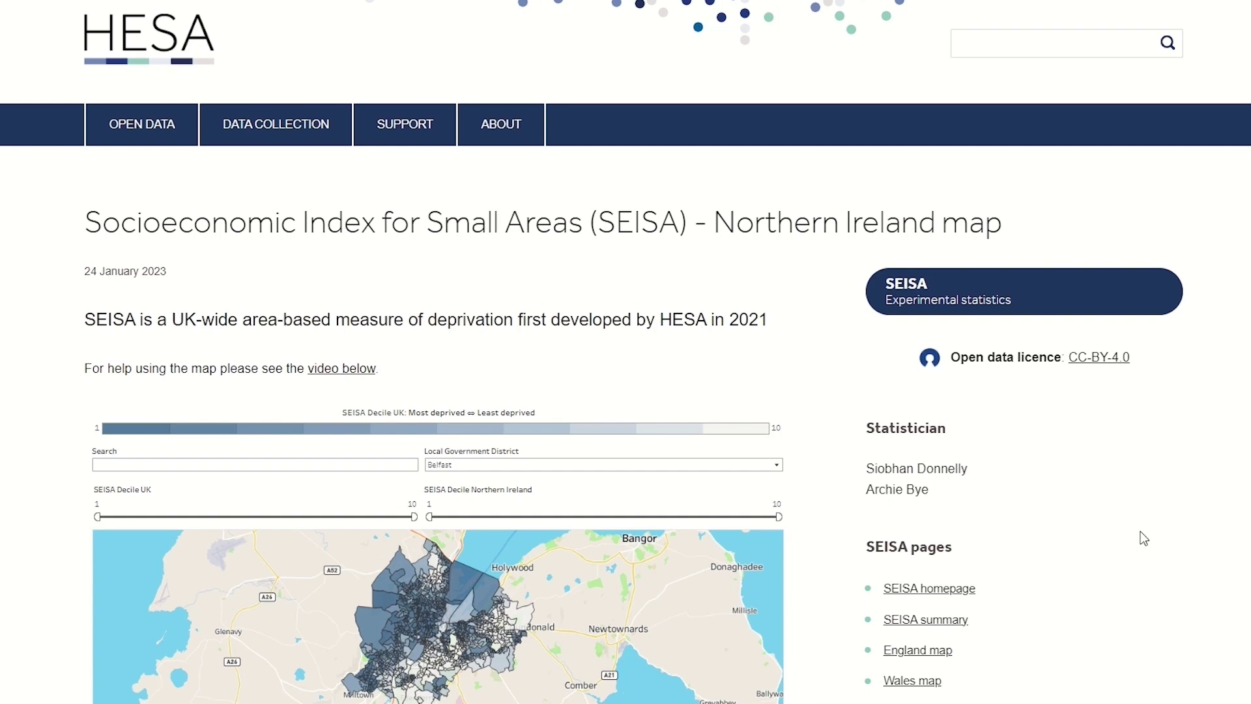
Step: Display the embedded SEISA Northern Ireland map in full screen
{"action": "scroll", "coordinate": [1141, 531], "scroll_direction": "down", "scroll_amount": 3}
{"action": "scroll", "coordinate": [944, 617], "scroll_direction": "down", "scroll_amount": 4}
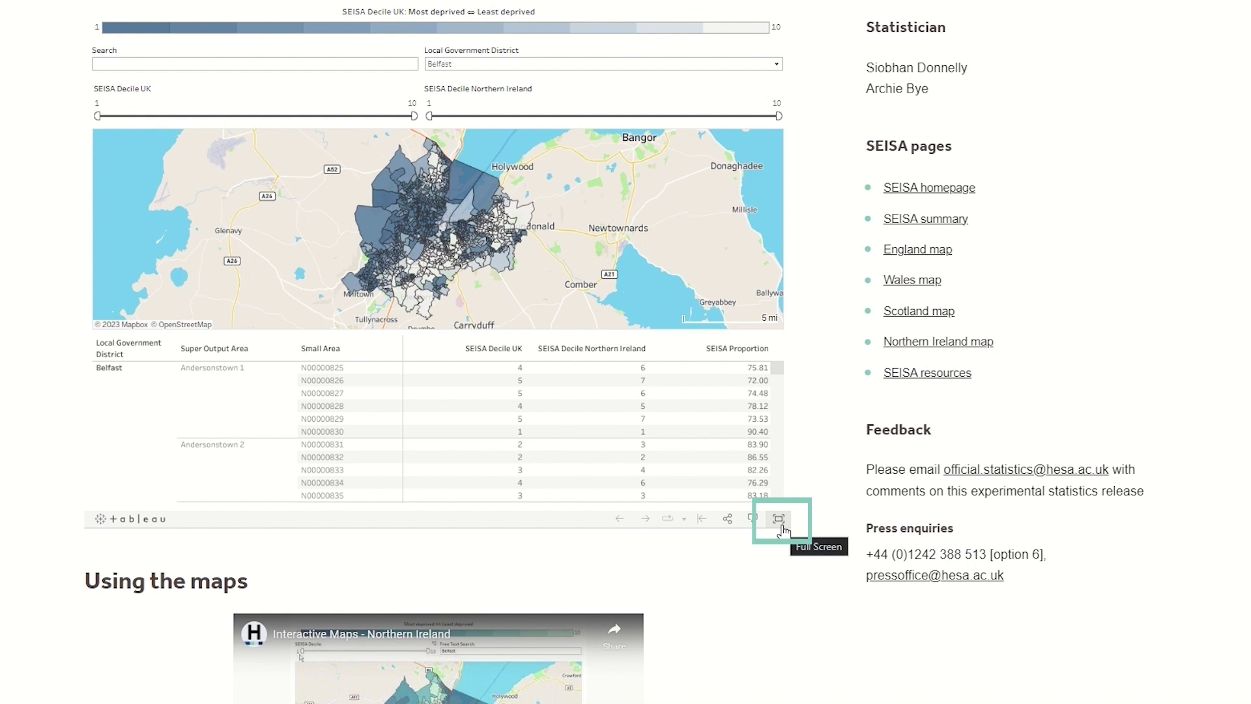
{"action": "left_click", "coordinate": [778, 519]}
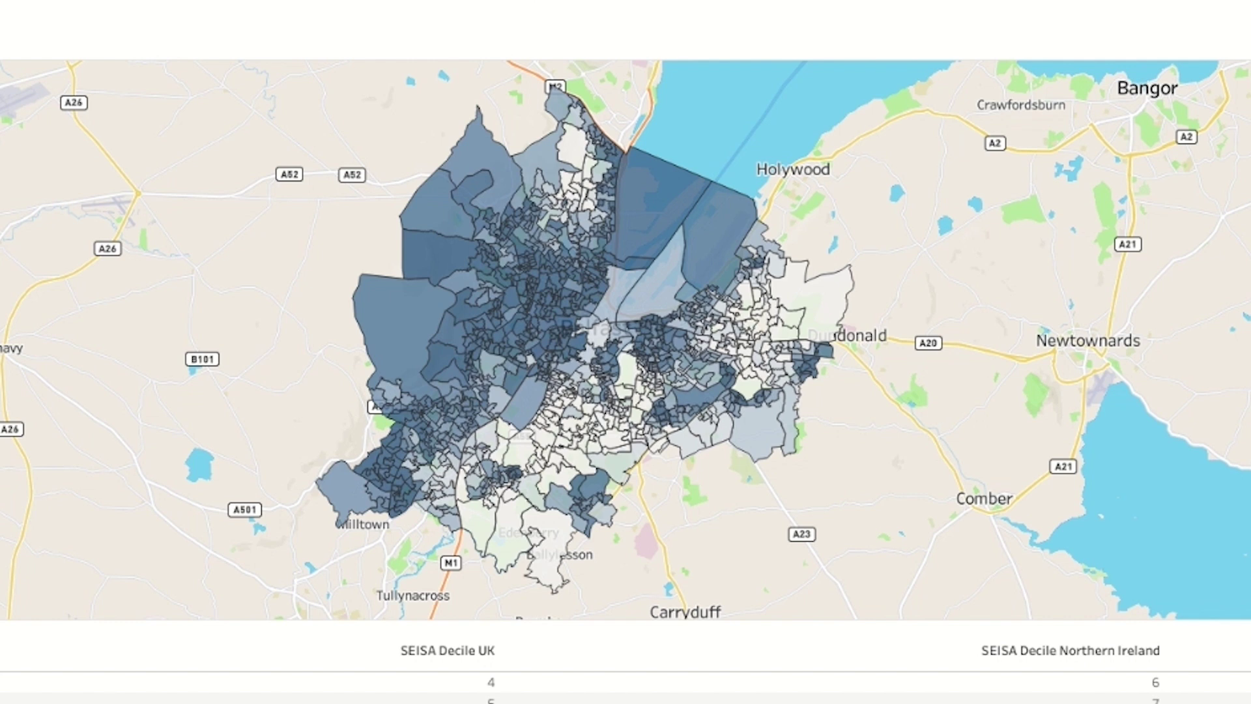
{"action": "mouse_move", "coordinate": [832, 284]}
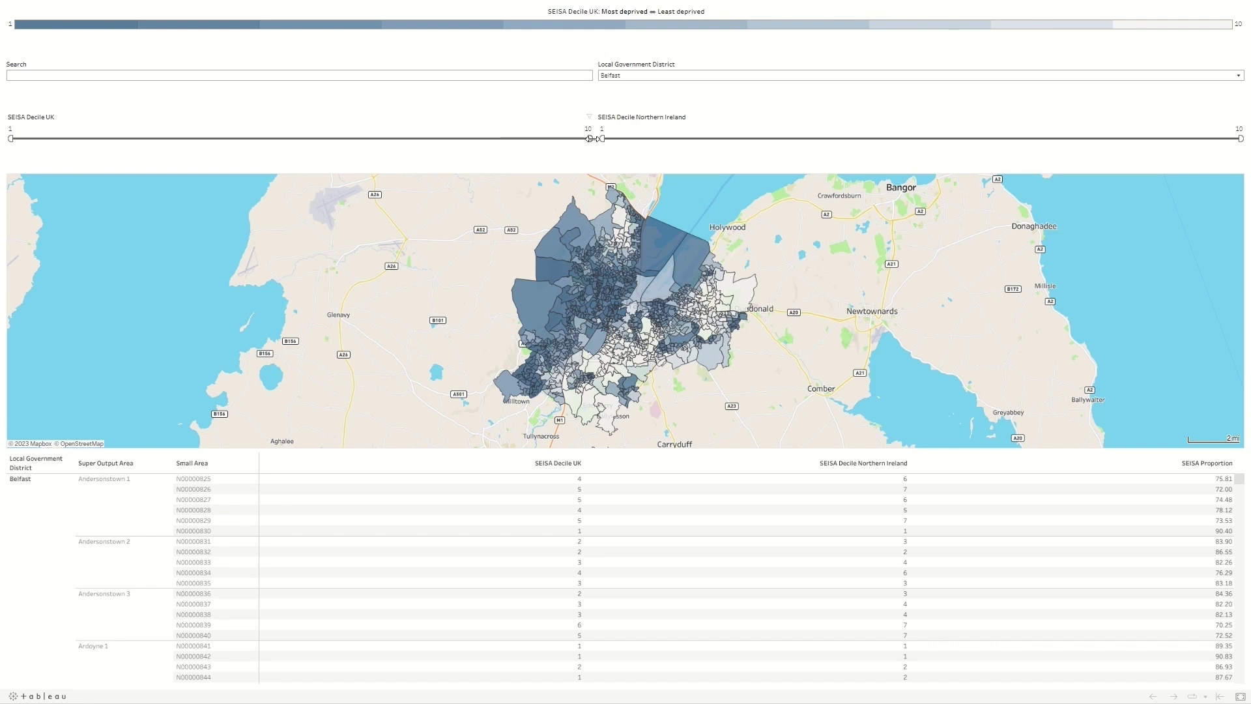
Step: Try narrowing the SEISA Decile UK range from each end, starting with deciles 1 to 2
{"action": "left_click_drag", "start_coordinate": [588, 139], "coordinate": [88, 145]}
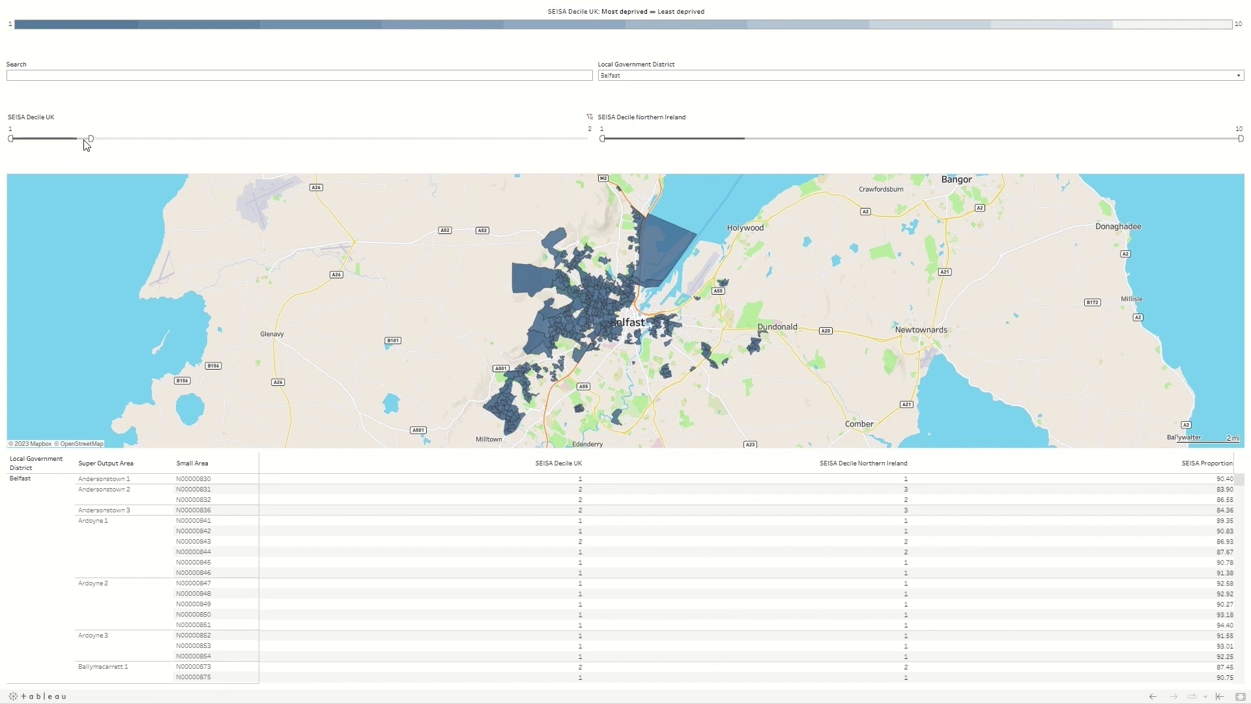
{"action": "left_click_drag", "start_coordinate": [91, 138], "coordinate": [432, 135]}
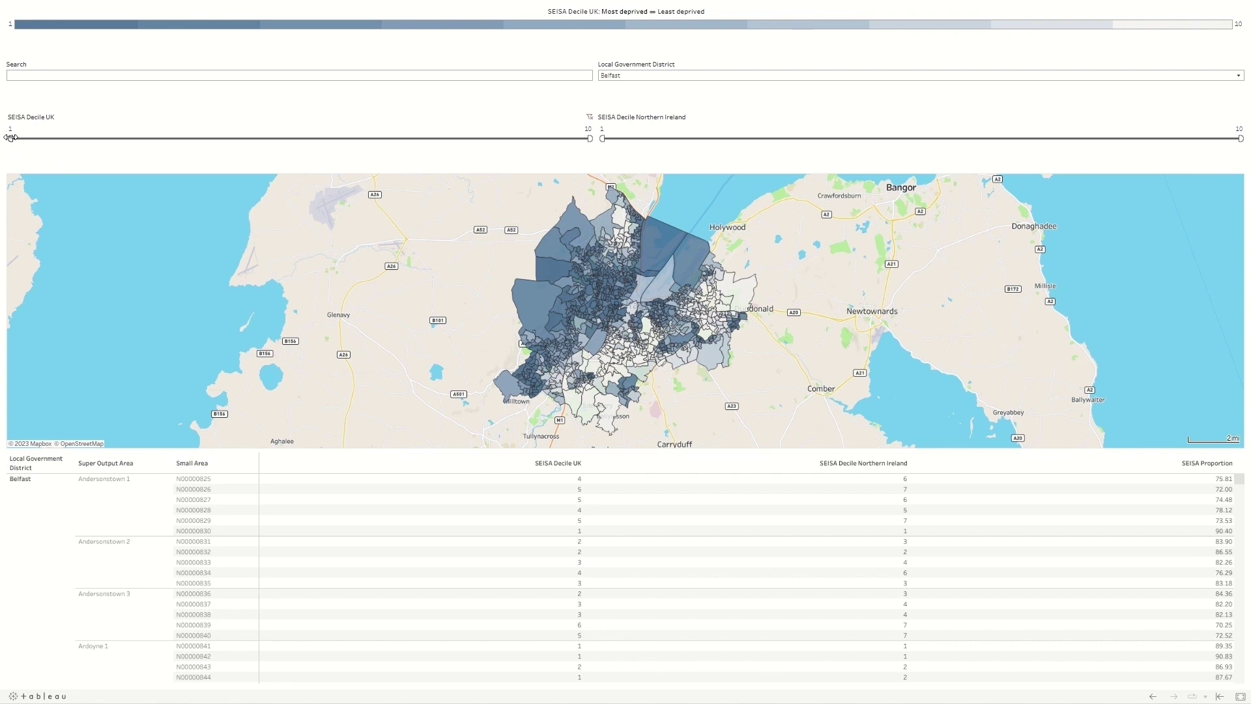
{"action": "left_click_drag", "start_coordinate": [10, 137], "coordinate": [468, 139]}
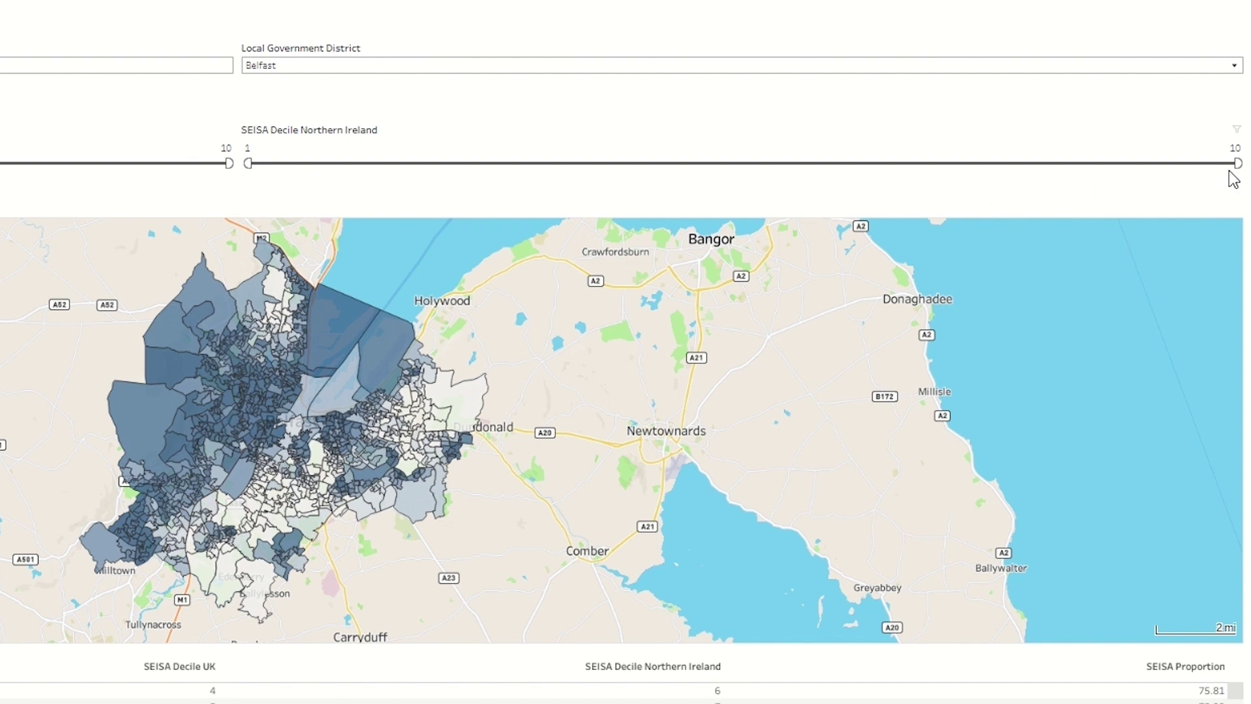
Step: Try narrowing the SEISA Decile Northern Ireland range from each end, starting with deciles 1 to 2
{"action": "left_click_drag", "start_coordinate": [1237, 163], "coordinate": [358, 174]}
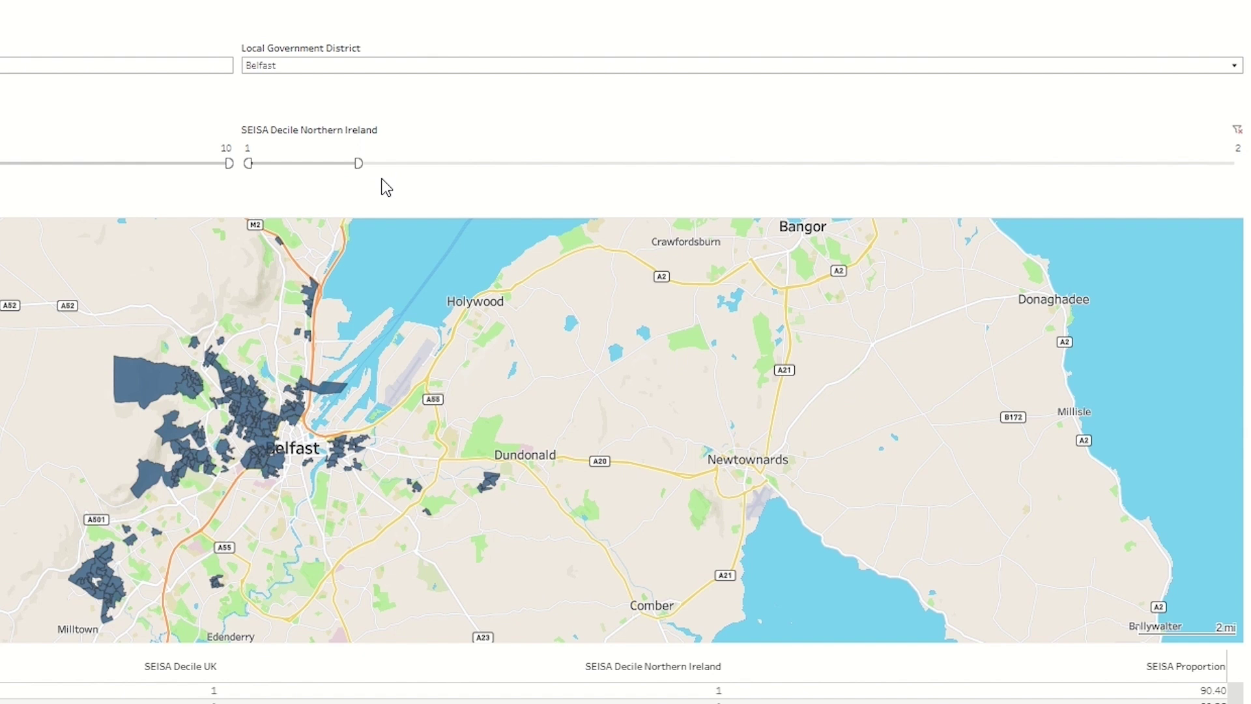
{"action": "left_click_drag", "start_coordinate": [359, 162], "coordinate": [982, 142]}
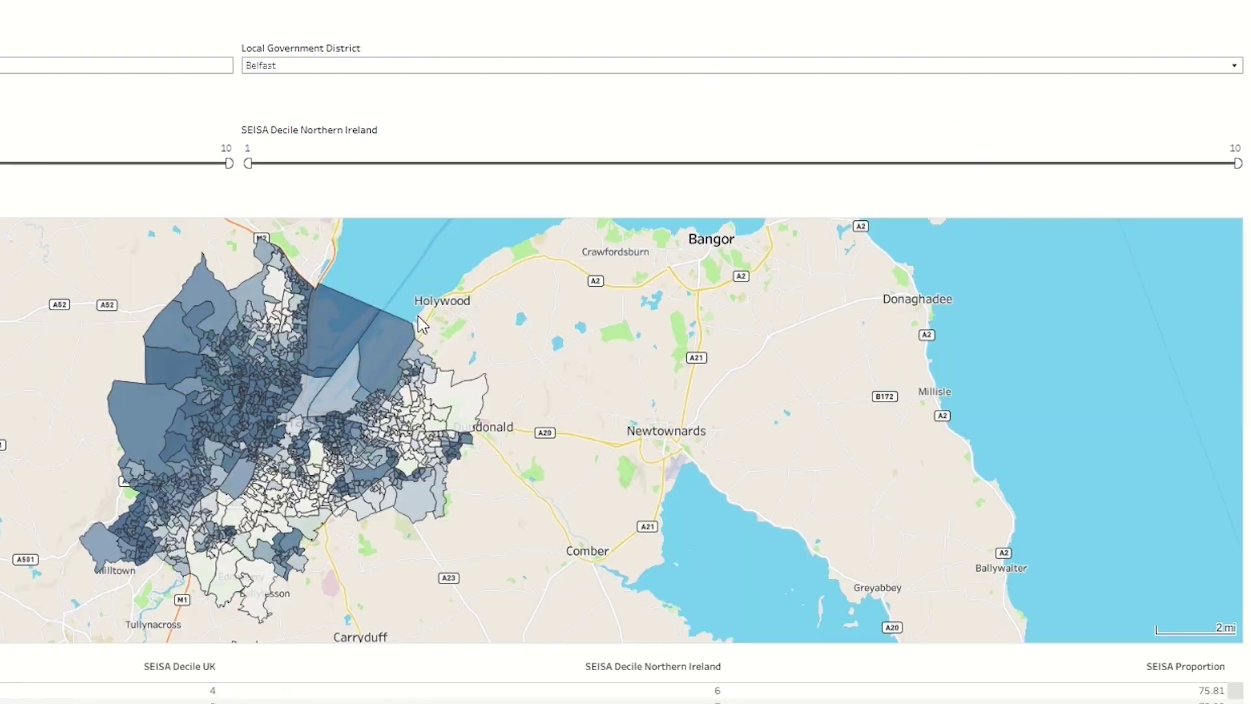
{"action": "left_click_drag", "start_coordinate": [249, 162], "coordinate": [975, 162]}
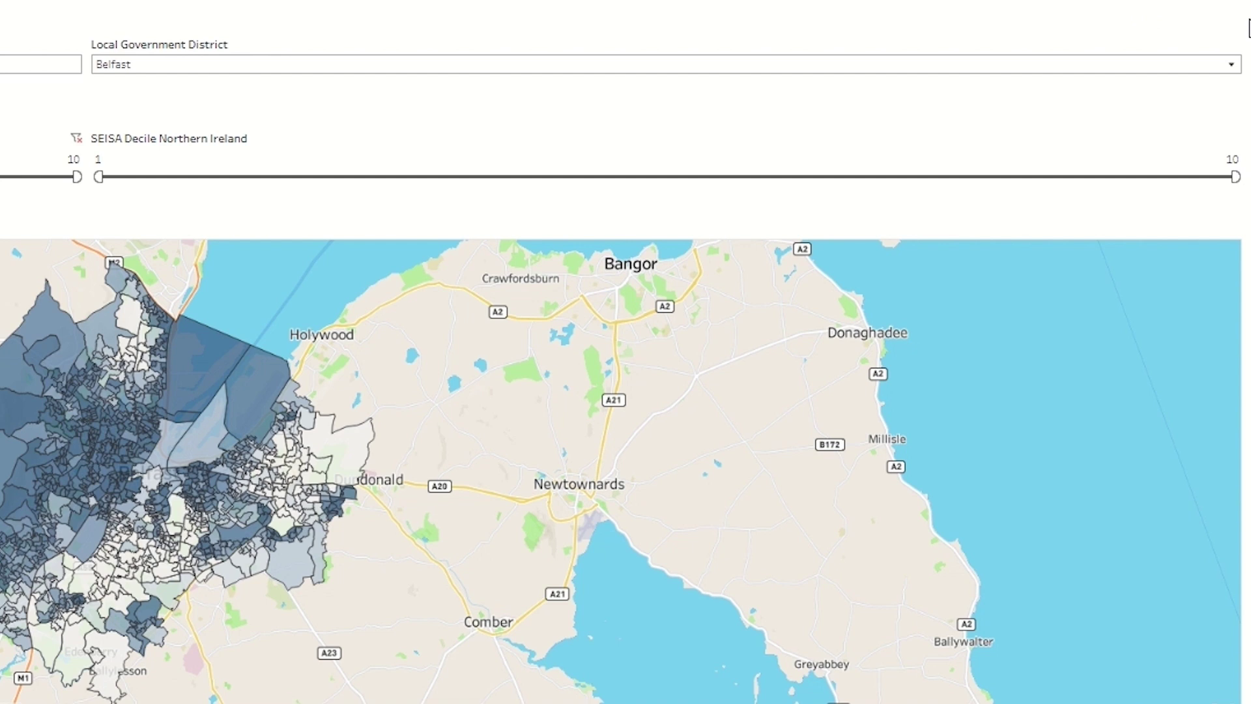
Step: Add Ards and North Down and Armagh City, Banbridge and Craigavon to Belfast in the Local Government District filter
{"action": "left_click", "coordinate": [1232, 64]}
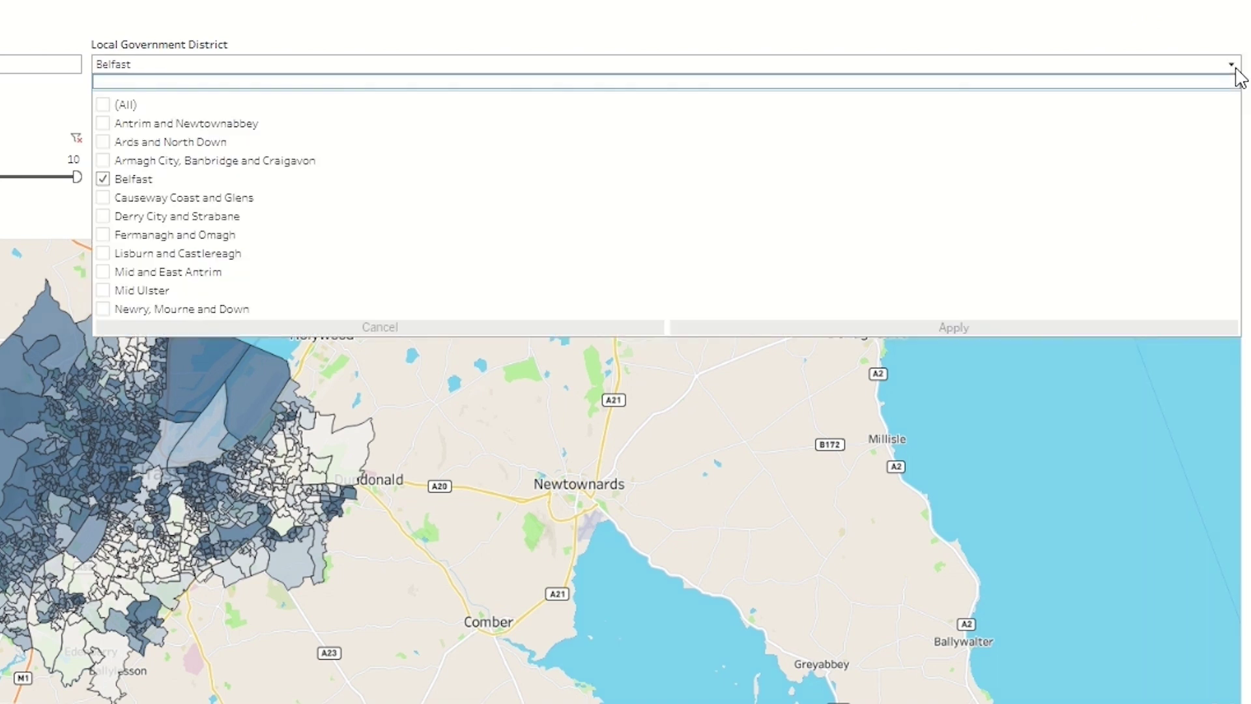
{"action": "left_click", "coordinate": [103, 160]}
{"action": "left_click", "coordinate": [102, 141]}
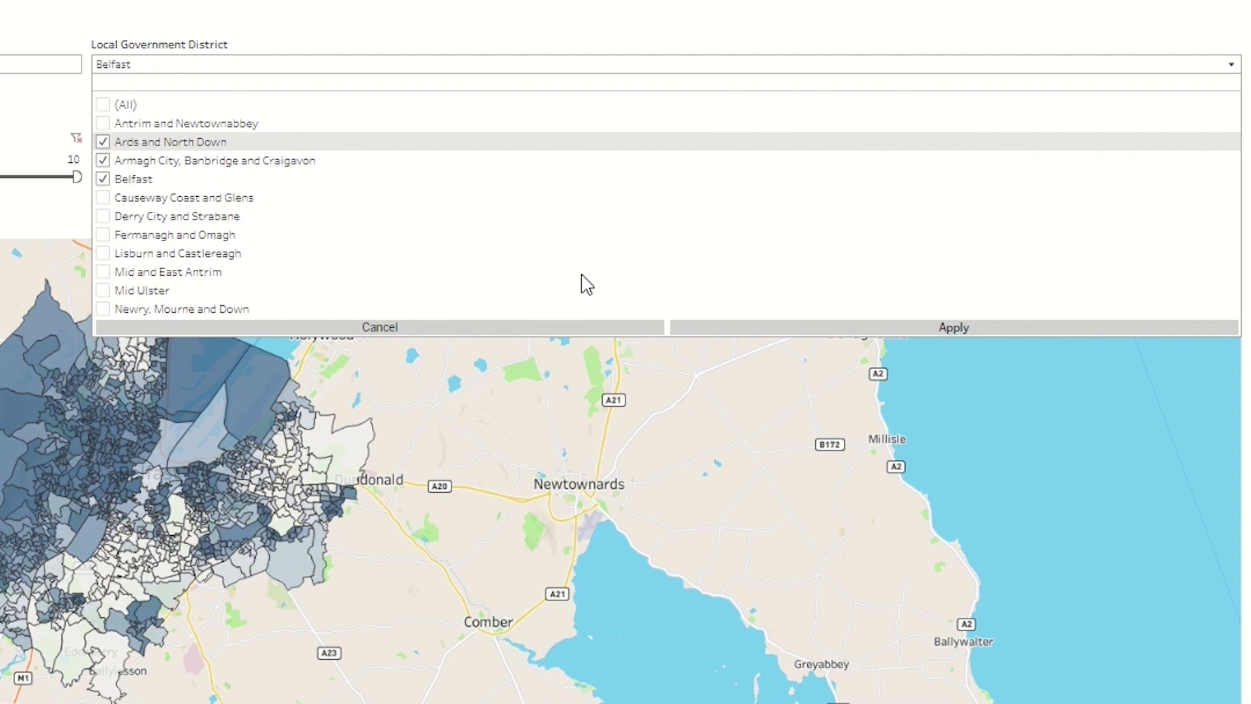
{"action": "left_click", "coordinate": [721, 328]}
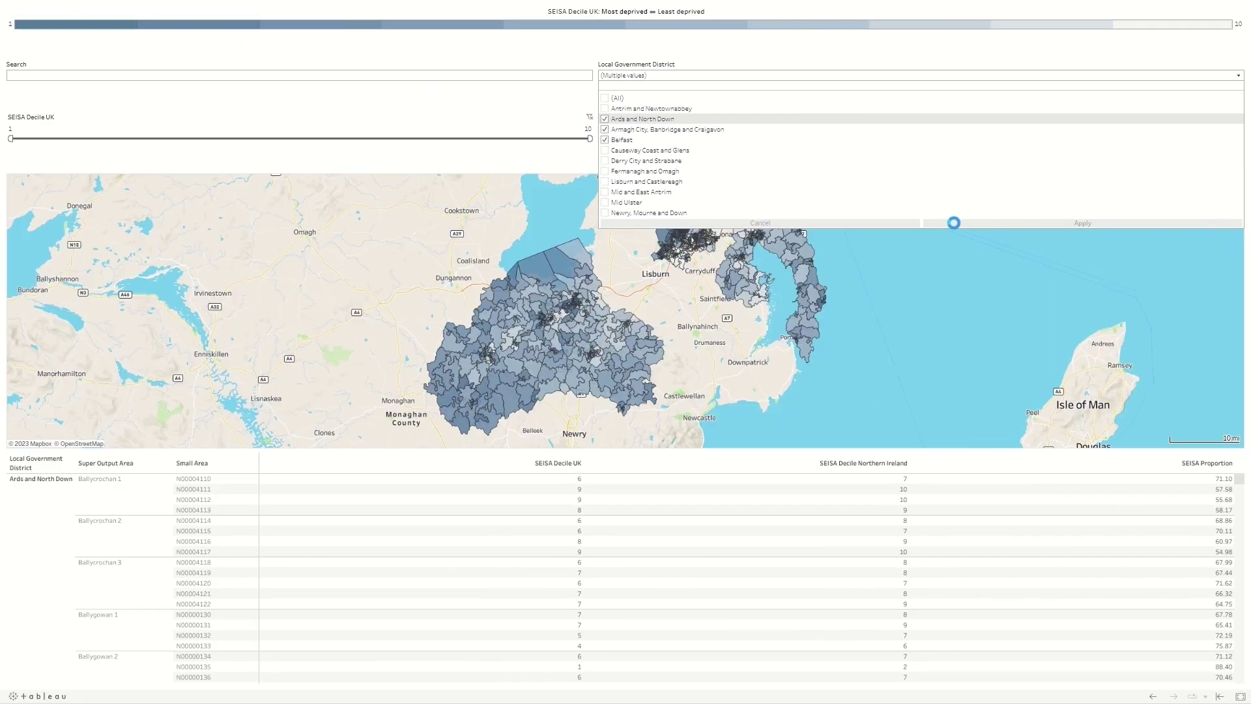
{"action": "left_click", "coordinate": [901, 272]}
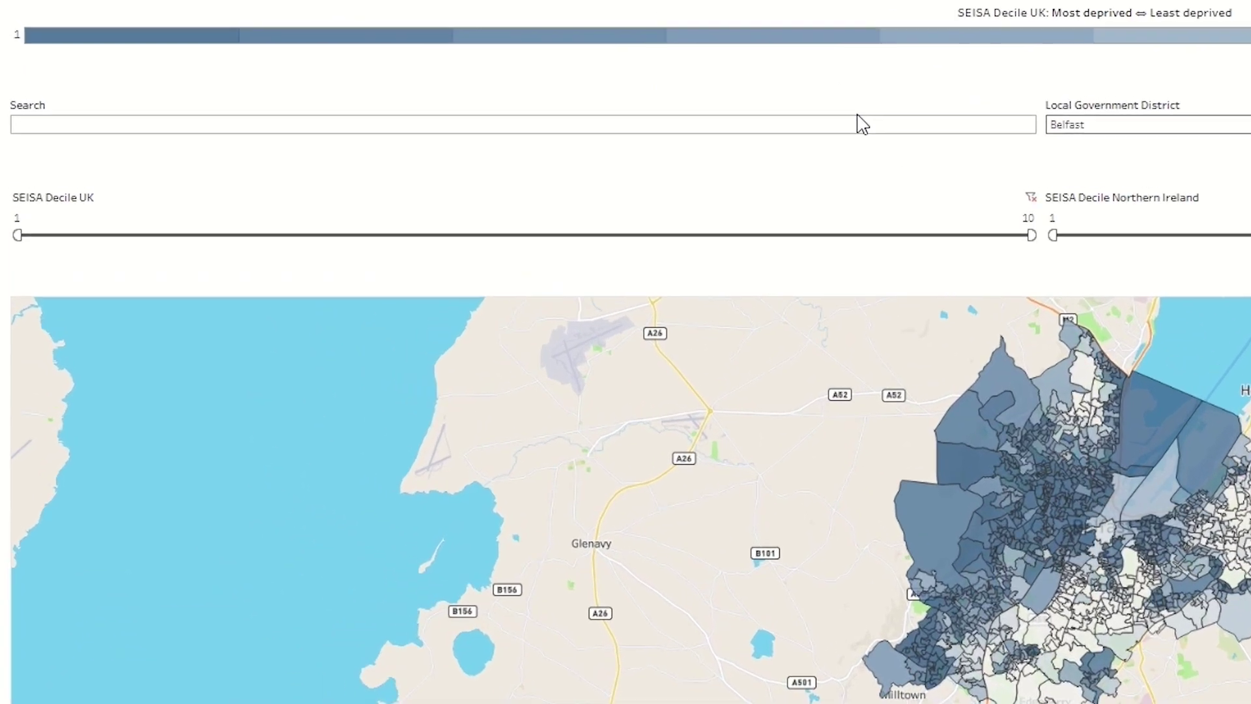
Step: Search the map for "downshire" and clear the search text again
{"action": "left_click", "coordinate": [617, 90]}
{"action": "type", "text": "down"}
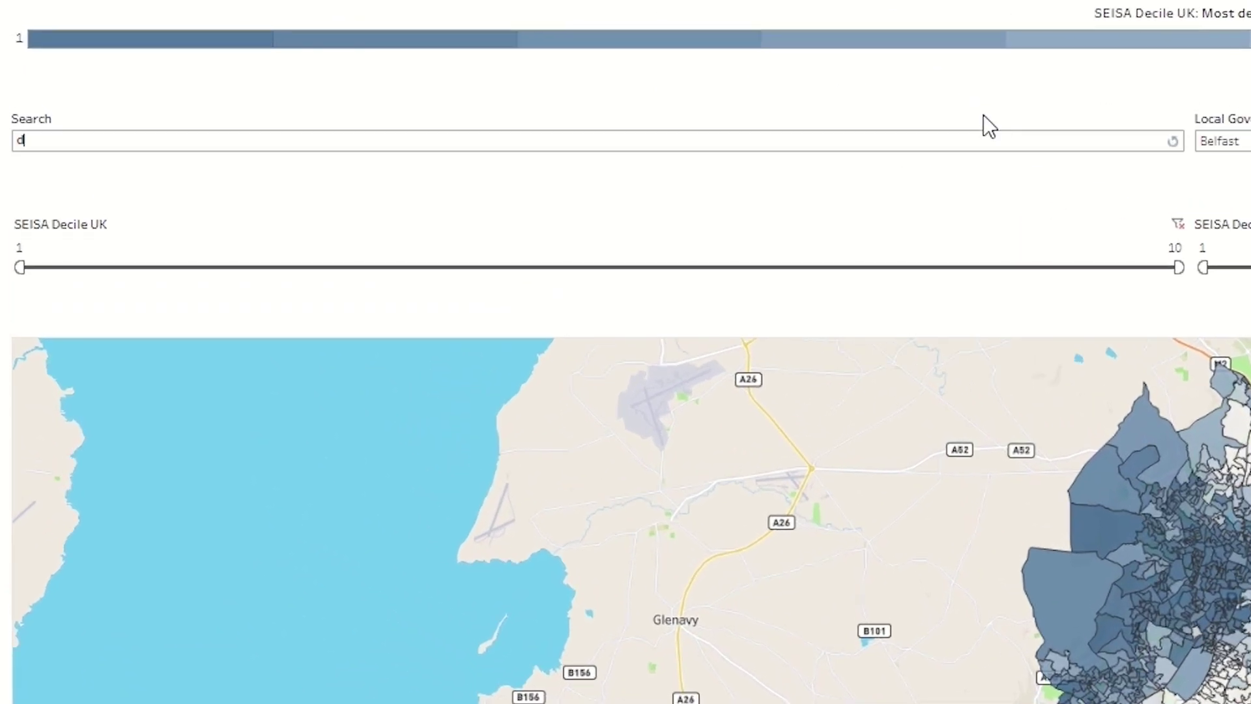
{"action": "type", "text": "shire"}
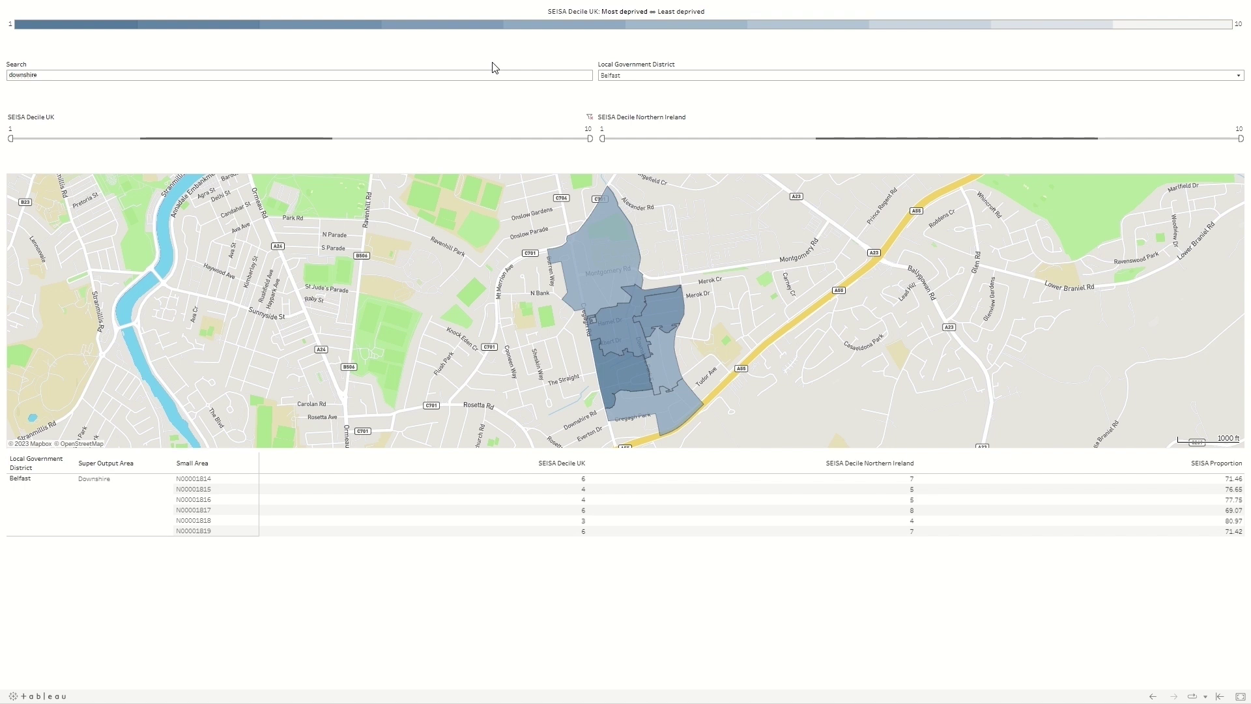
{"action": "left_click_drag", "start_coordinate": [341, 74], "coordinate": [6, 47]}
{"action": "key", "text": "BackSpace"}
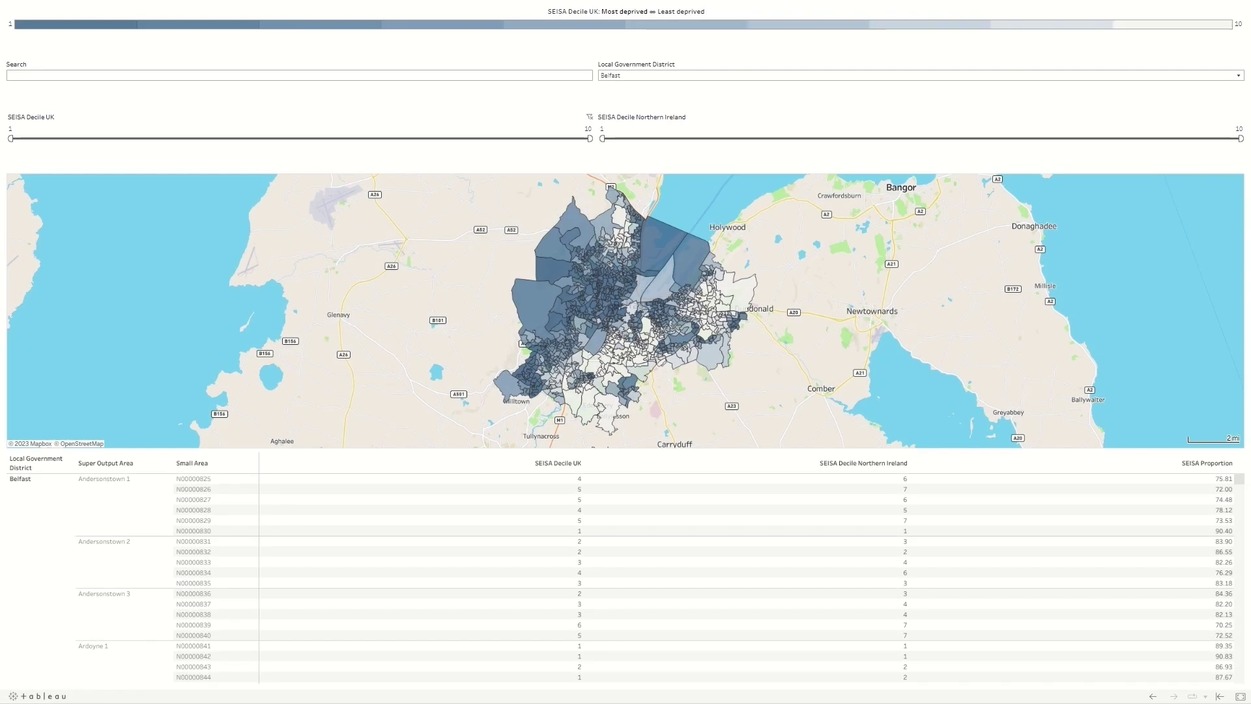
{"action": "left_click", "coordinate": [9, 76]}
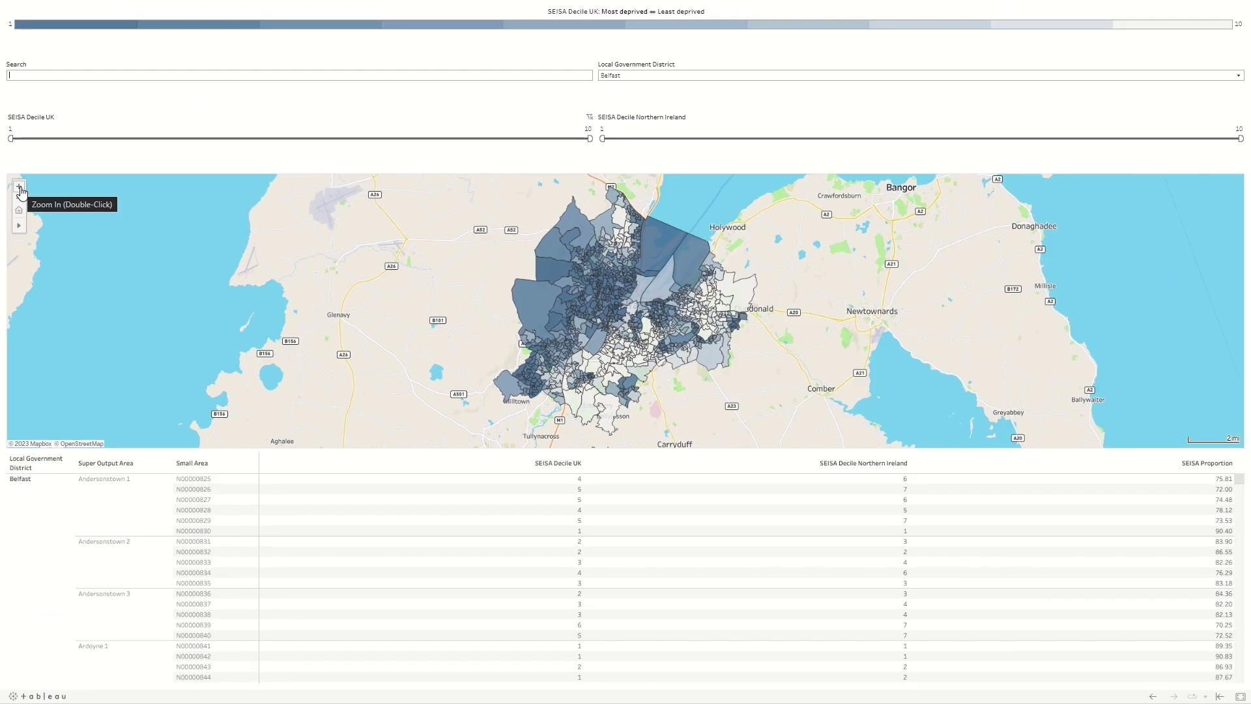
Step: Zoom the map in and out around Belfast and reset it to the home view
{"action": "left_click", "coordinate": [19, 187]}
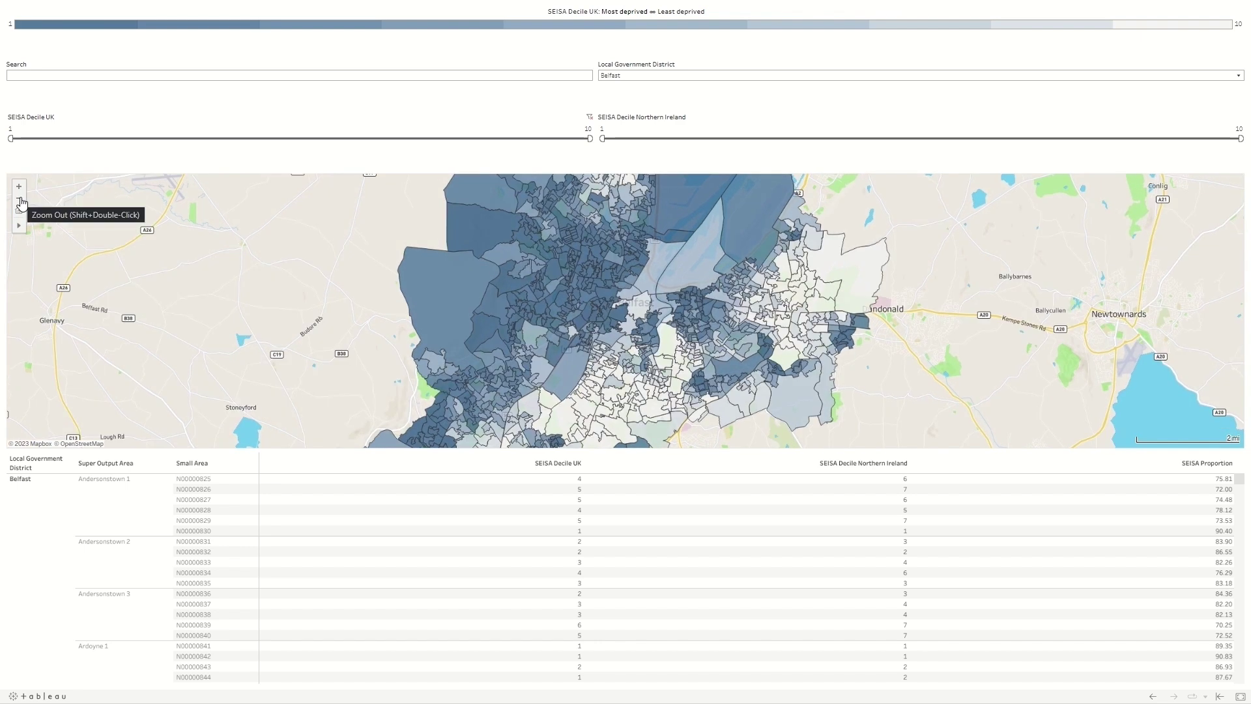
{"action": "left_click", "coordinate": [20, 198]}
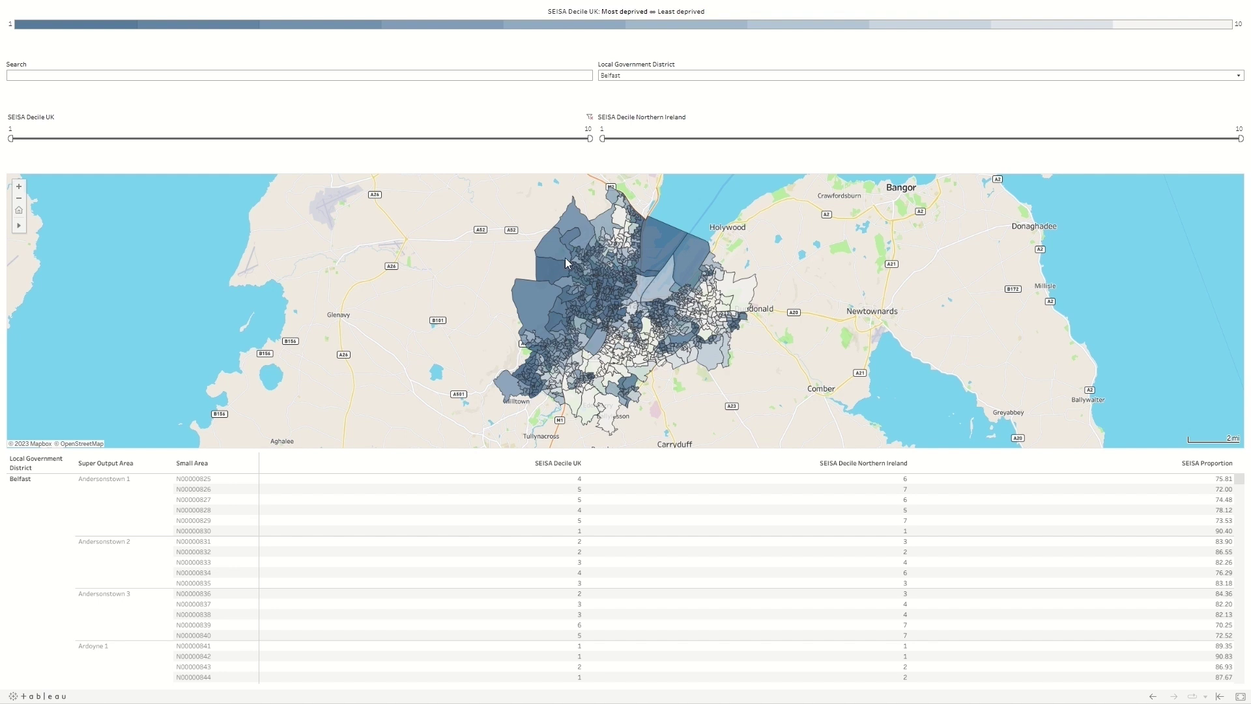
{"action": "scroll", "coordinate": [822, 293], "scroll_direction": "up", "scroll_amount": 5}
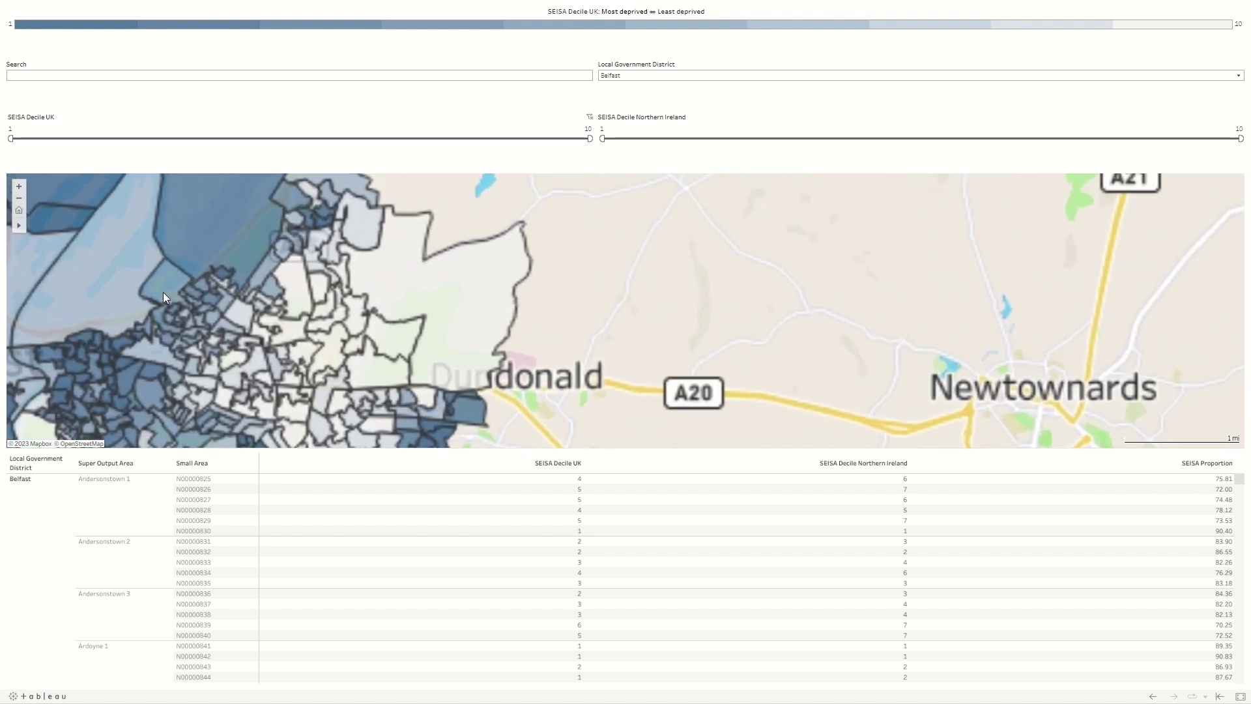
{"action": "scroll", "coordinate": [163, 292], "scroll_direction": "down", "scroll_amount": 5}
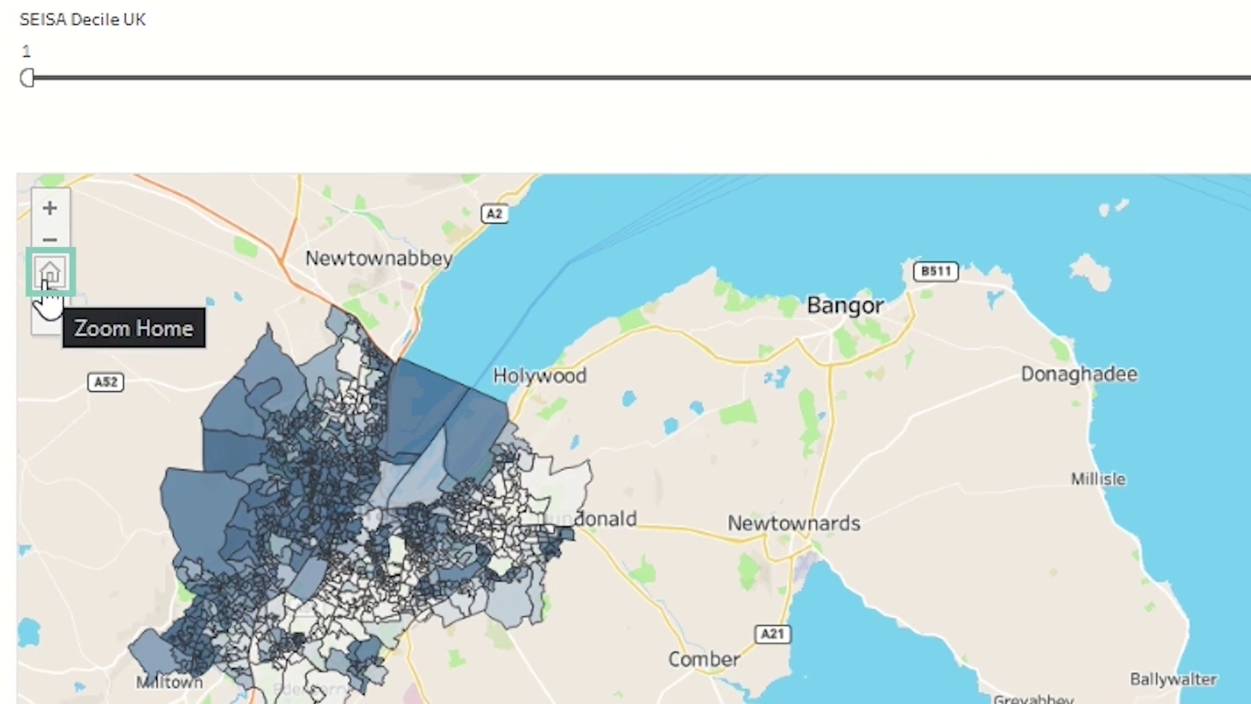
{"action": "left_click", "coordinate": [55, 275]}
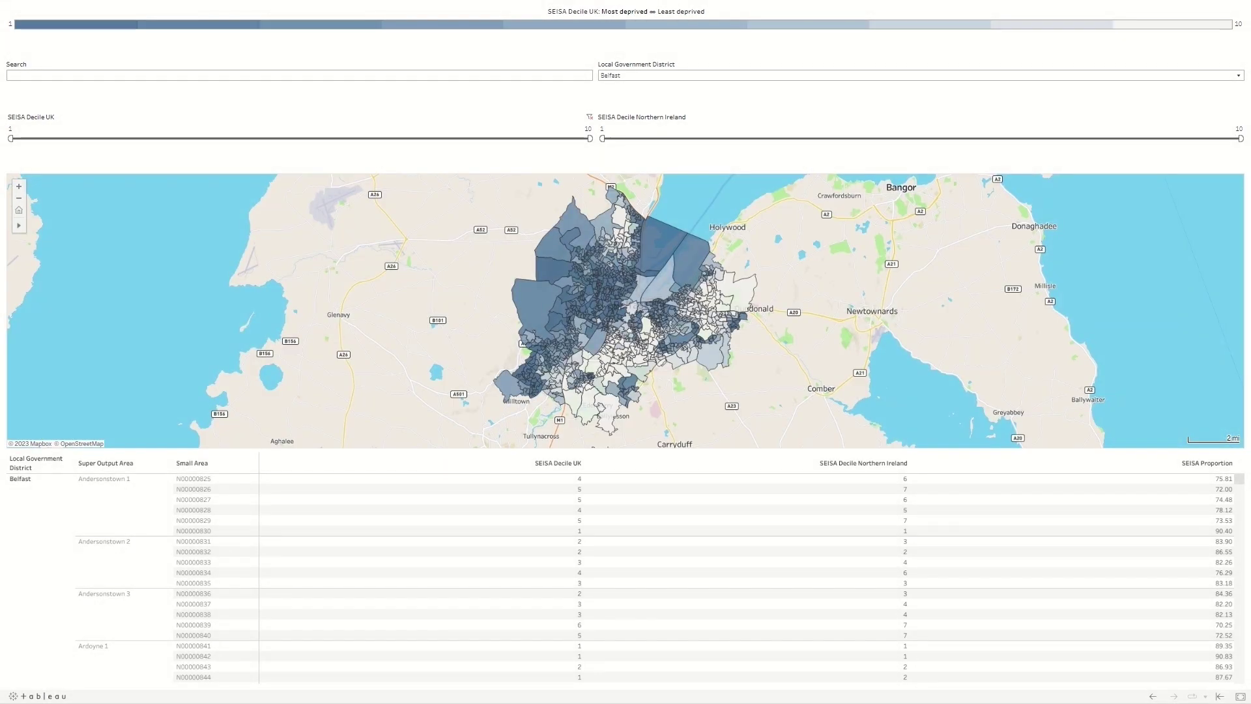
Step: Enlarge northwest Belfast with the Zoom Area tool and reset the map to its home view
{"action": "mouse_move", "coordinate": [18, 225]}
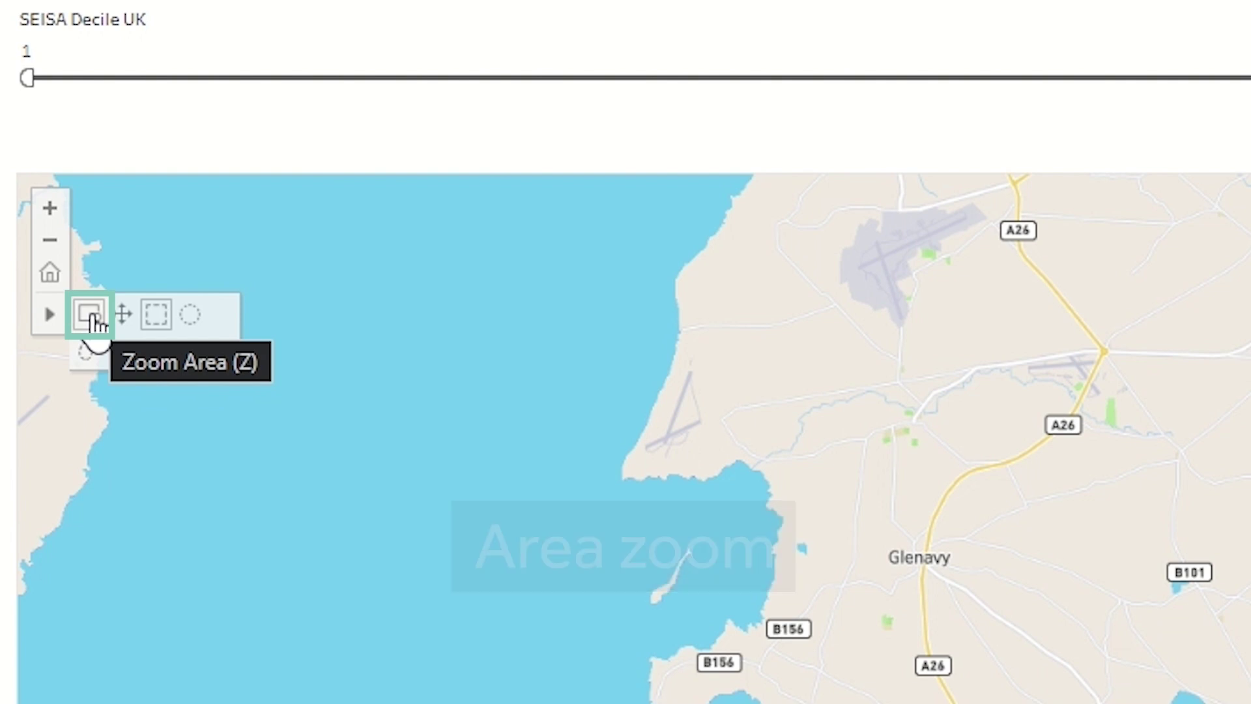
{"action": "left_click", "coordinate": [79, 298]}
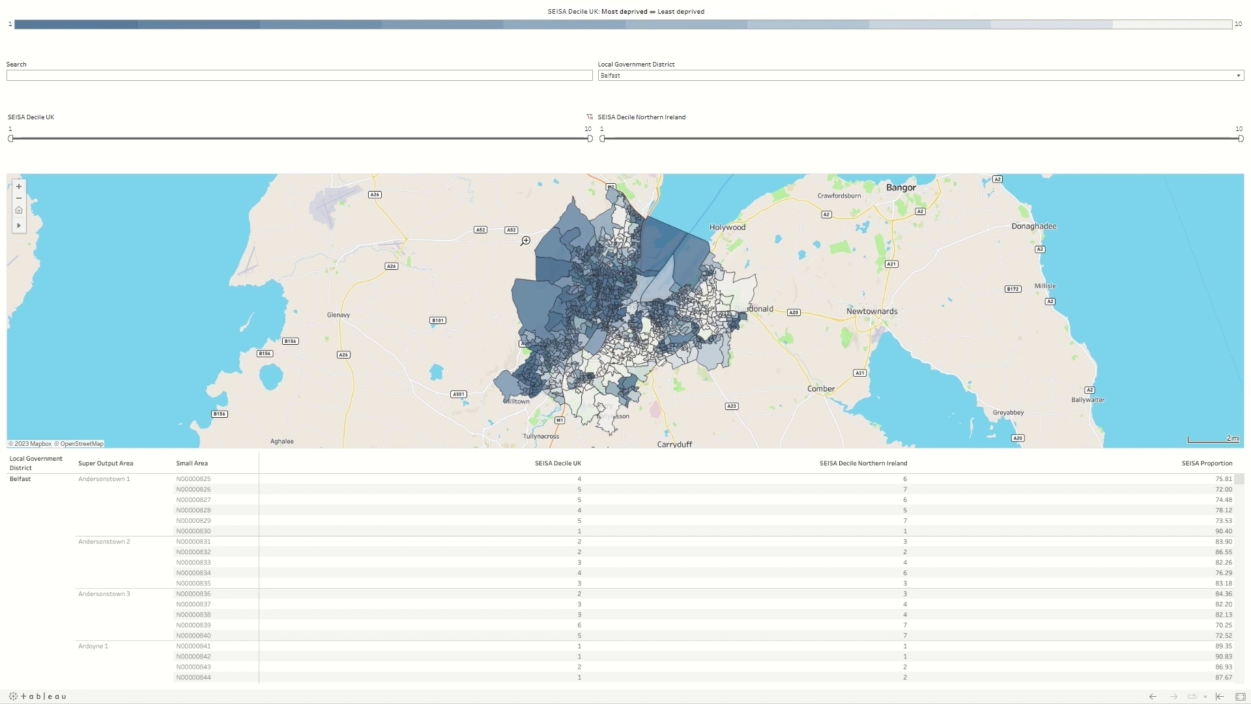
{"action": "left_click_drag", "start_coordinate": [506, 232], "coordinate": [620, 312]}
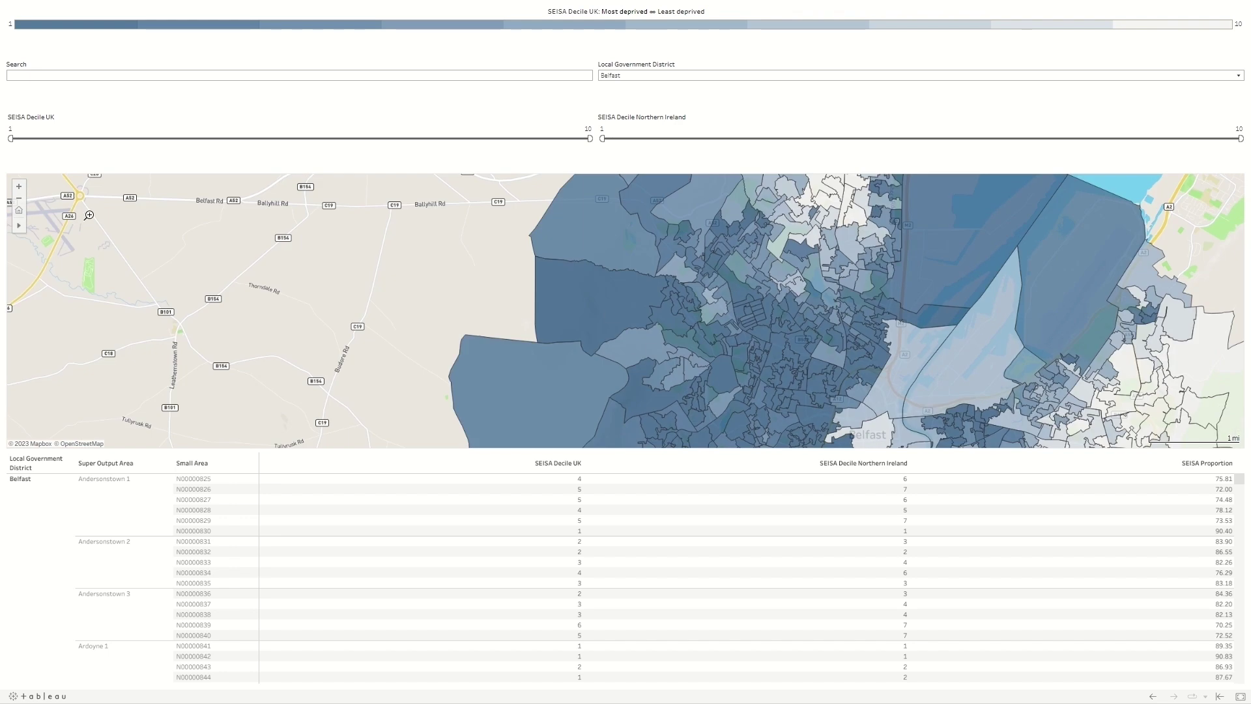
{"action": "left_click", "coordinate": [19, 211]}
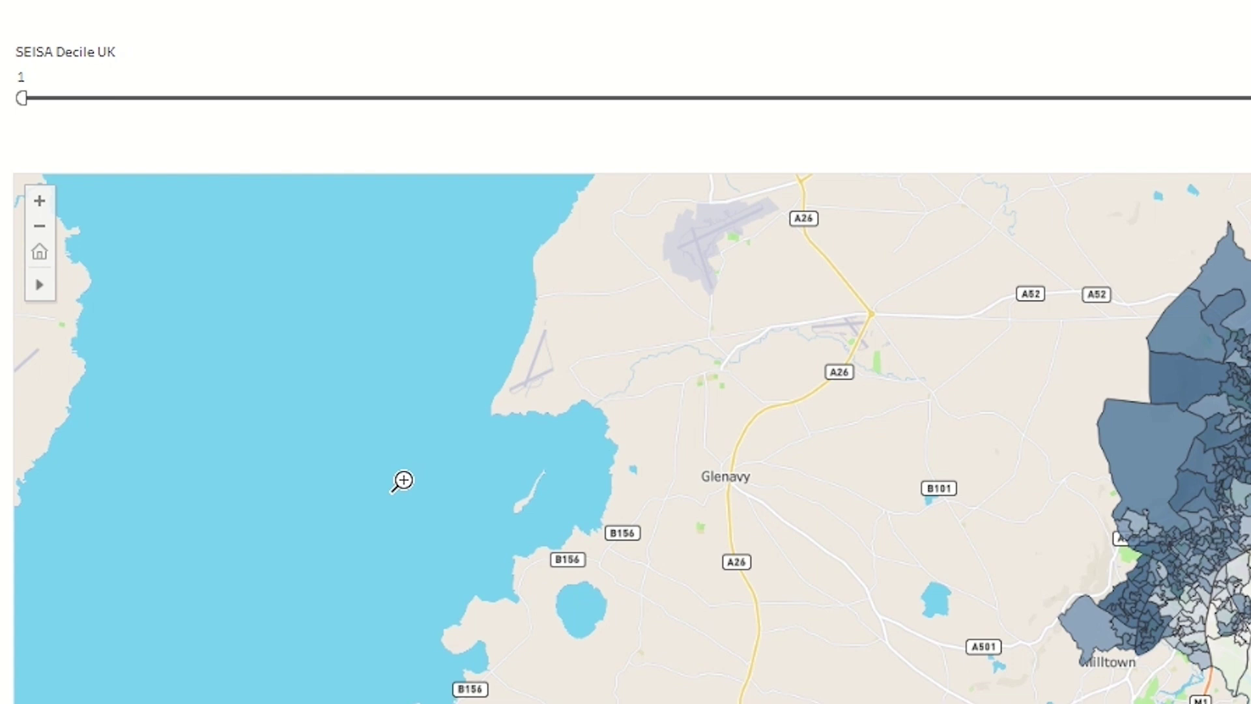
Step: Pan the map to the area north of Belfast around Antrim with the Pan tool and reset the view
{"action": "mouse_move", "coordinate": [39, 287]}
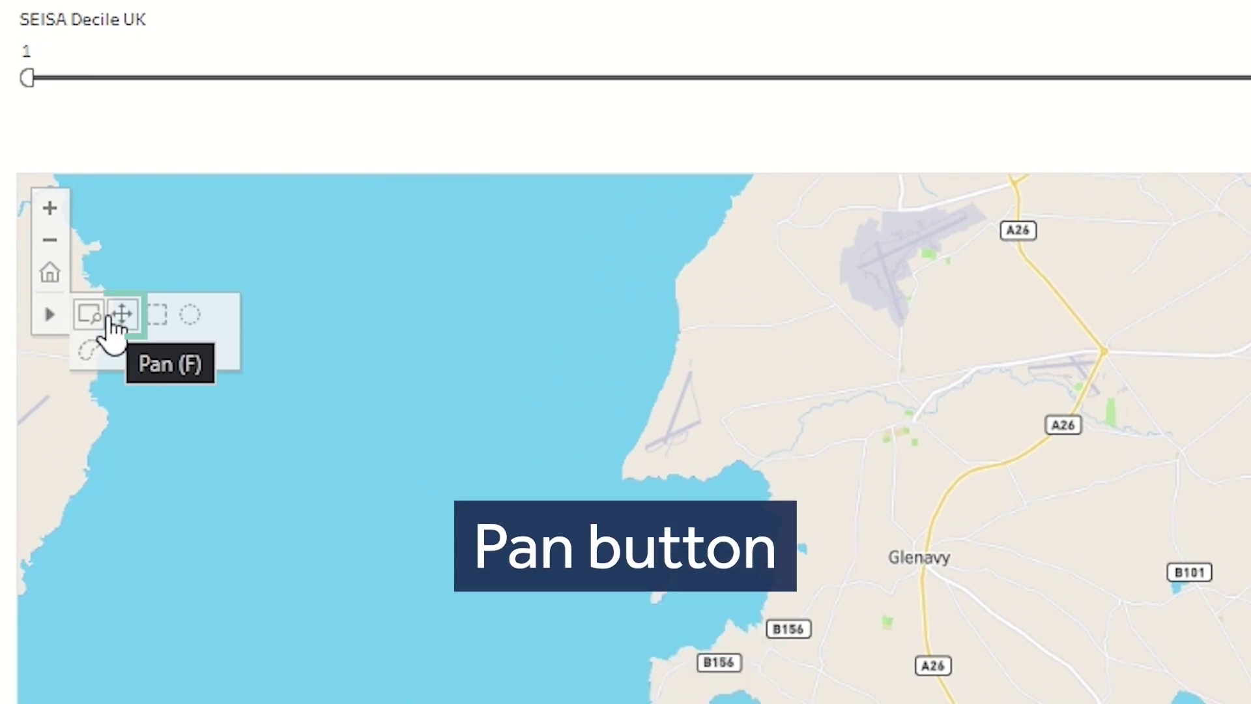
{"action": "left_click", "coordinate": [112, 318]}
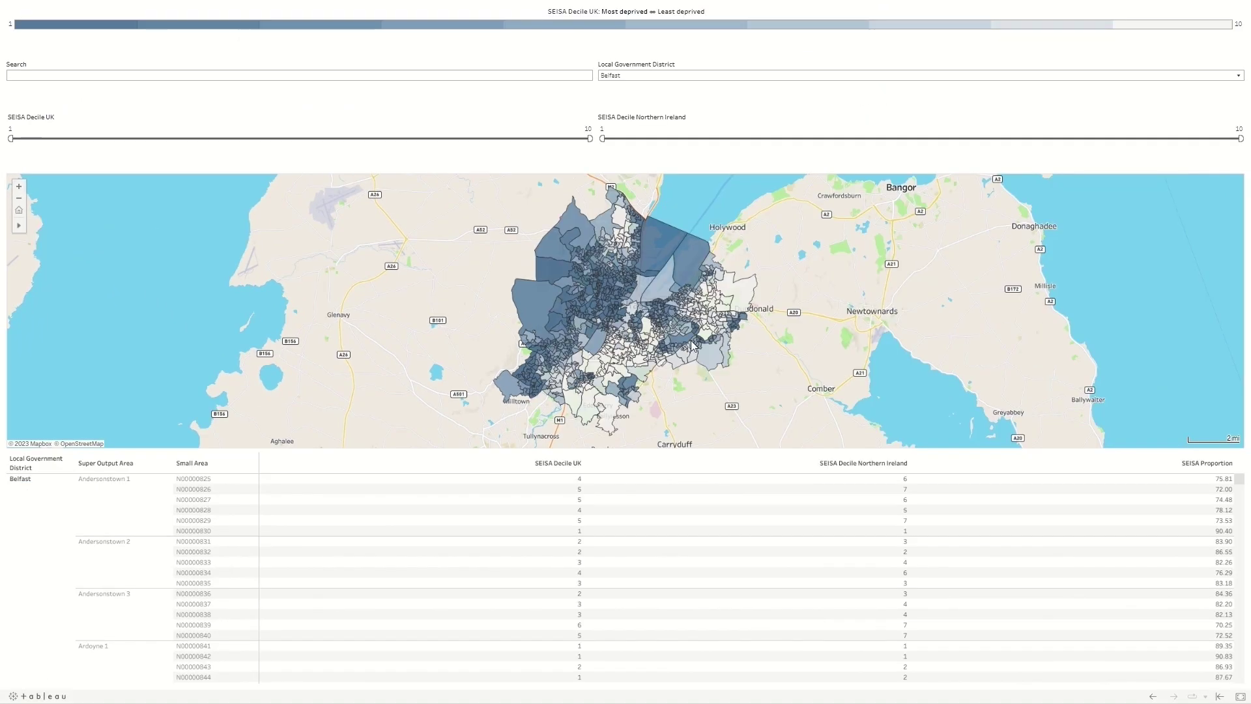
{"action": "left_click_drag", "start_coordinate": [794, 324], "coordinate": [679, 433]}
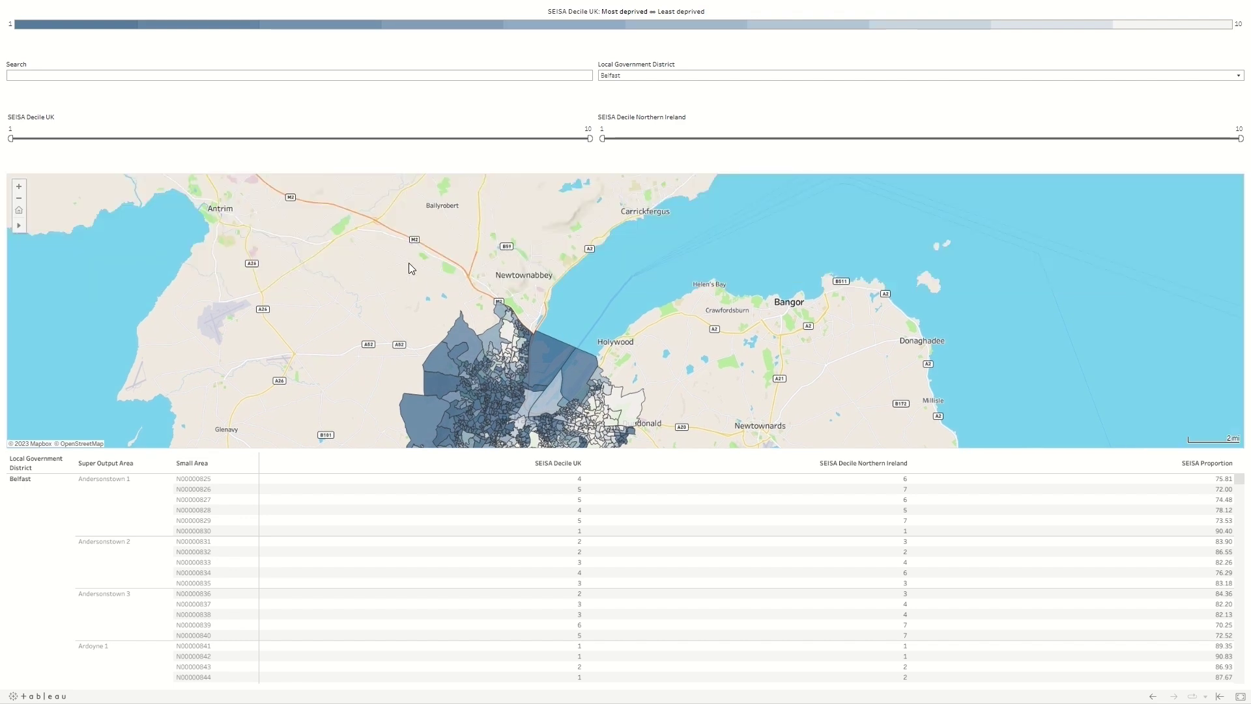
{"action": "left_click_drag", "start_coordinate": [412, 265], "coordinate": [684, 385]}
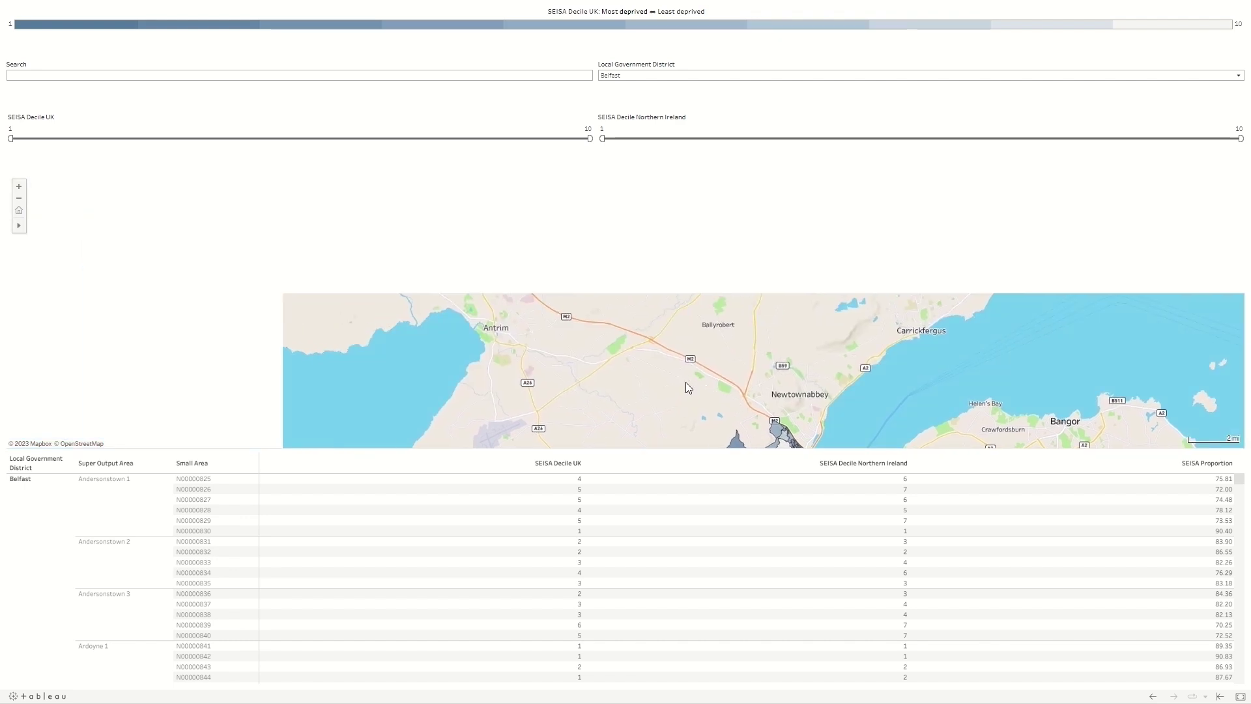
{"action": "left_click", "coordinate": [19, 212]}
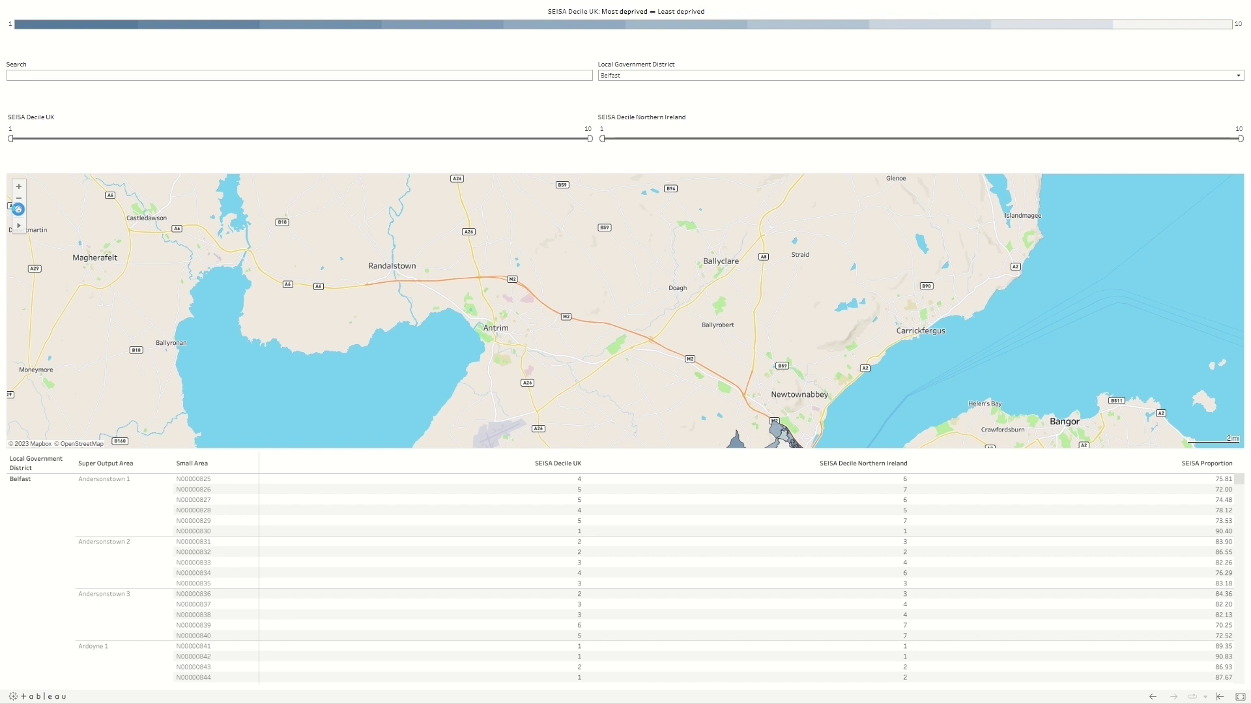
{"action": "left_click", "coordinate": [18, 210]}
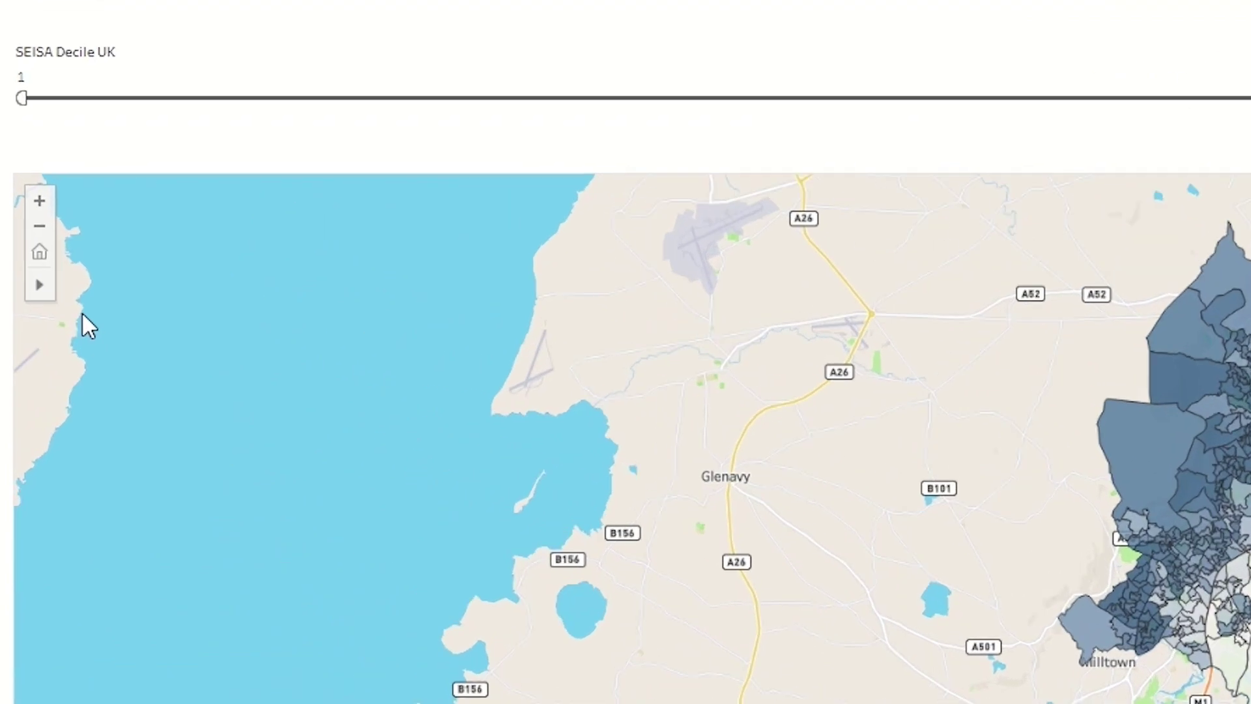
Step: Select the small areas in western Belfast with a rectangular selection on the map
{"action": "mouse_move", "coordinate": [22, 227]}
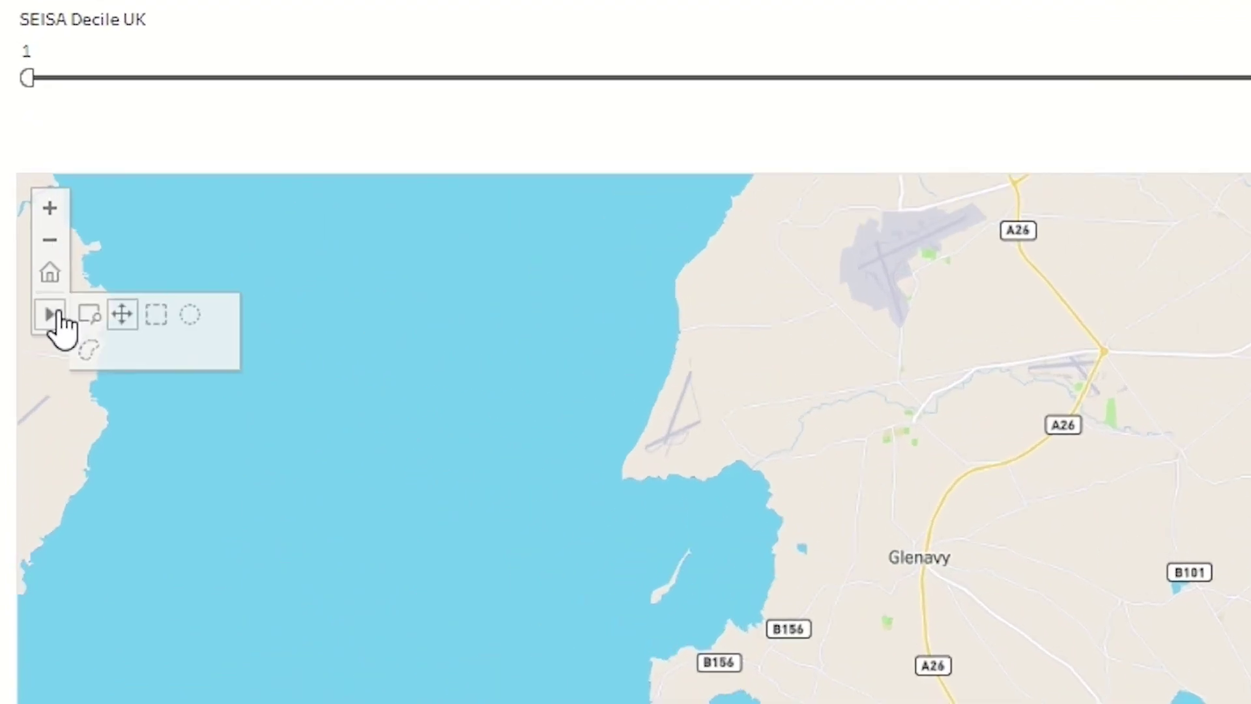
{"action": "left_click", "coordinate": [147, 326]}
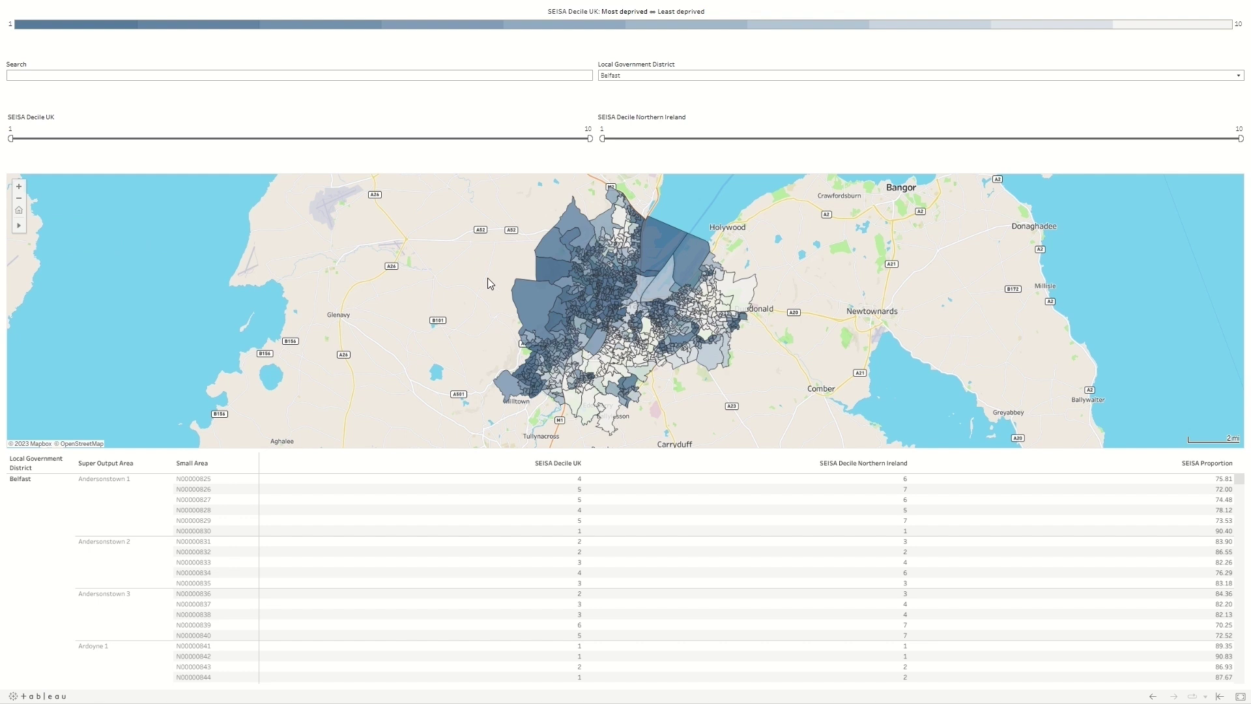
{"action": "left_click_drag", "start_coordinate": [506, 283], "coordinate": [602, 316]}
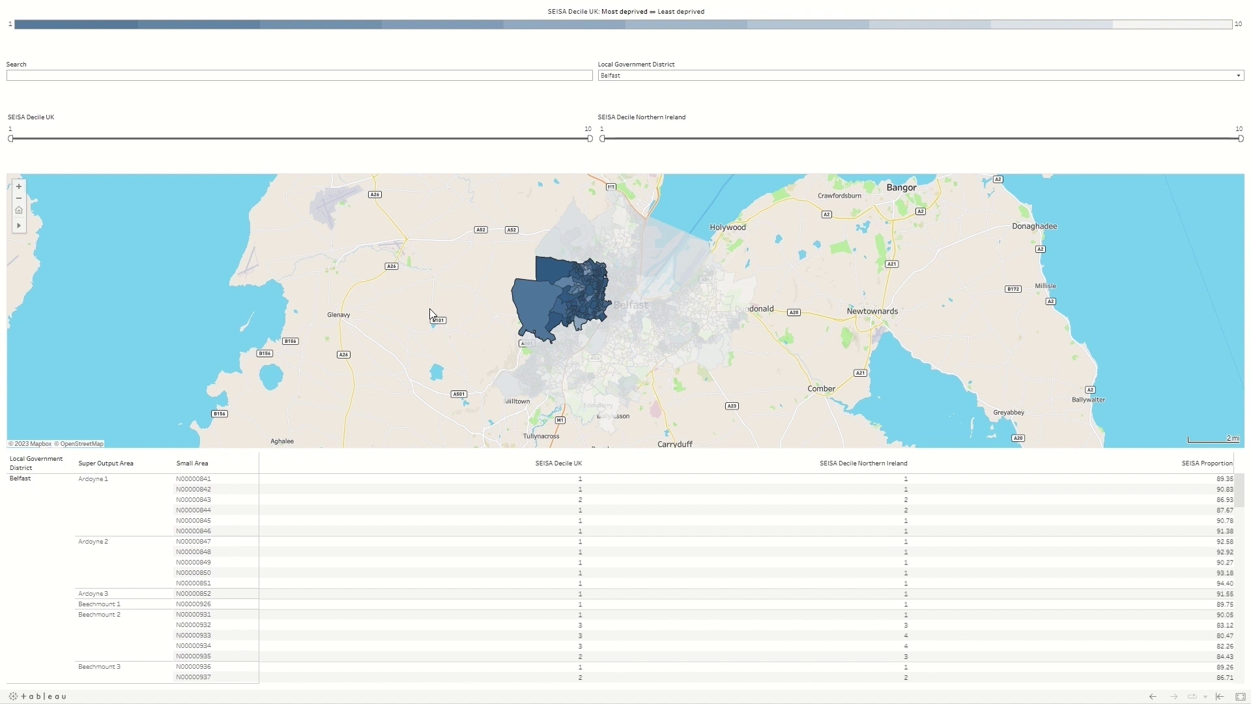
Step: Select the small areas within about a 1.0 mile radius in southwest Belfast with the Radial tool and clear the selection
{"action": "left_click", "coordinate": [429, 307]}
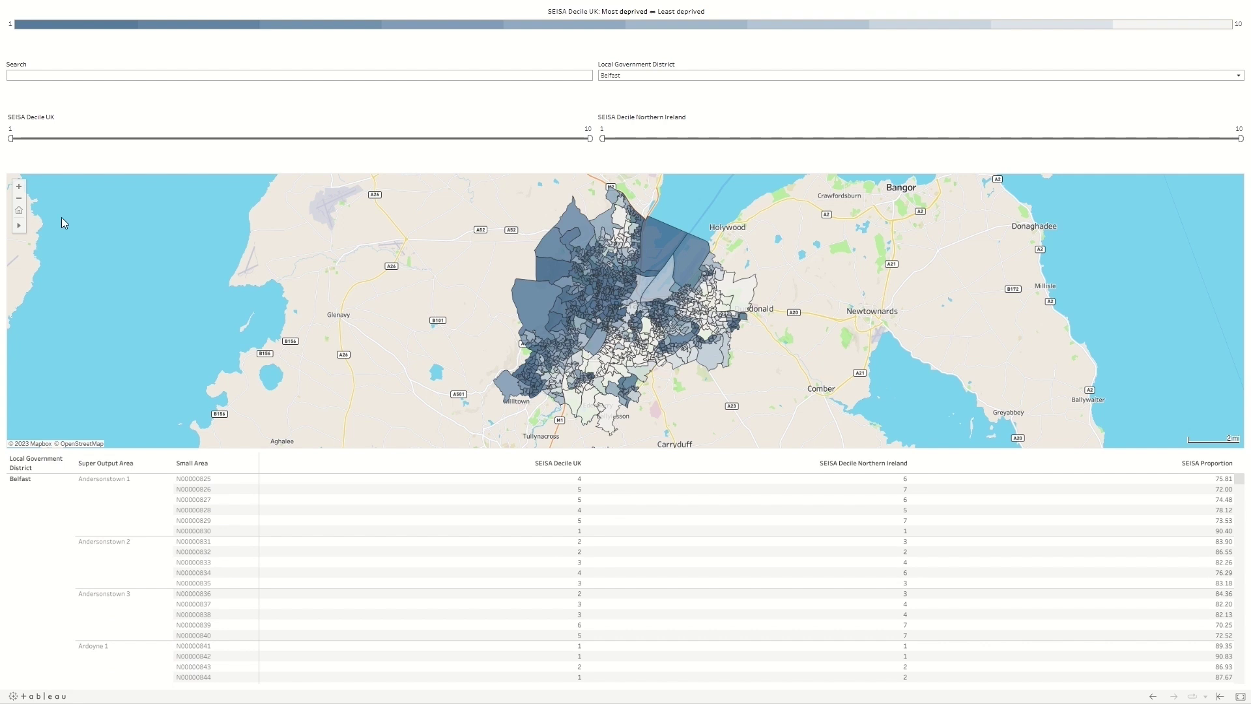
{"action": "mouse_move", "coordinate": [19, 226]}
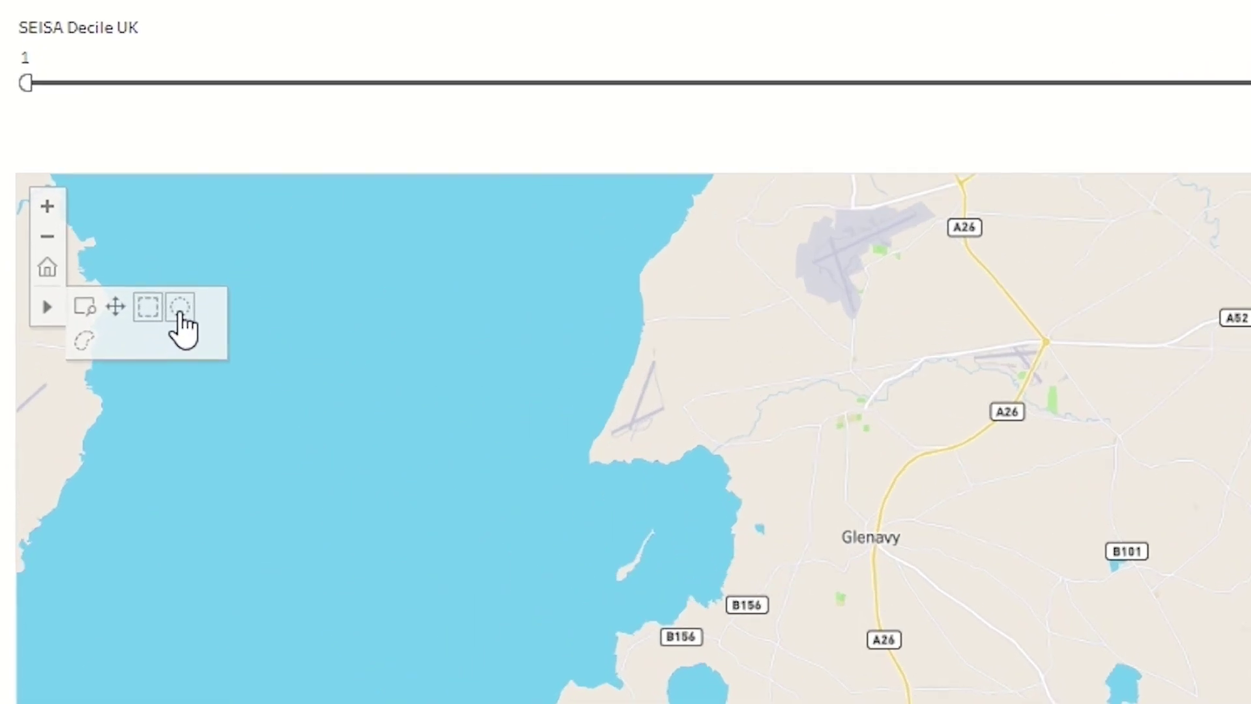
{"action": "left_click", "coordinate": [180, 312]}
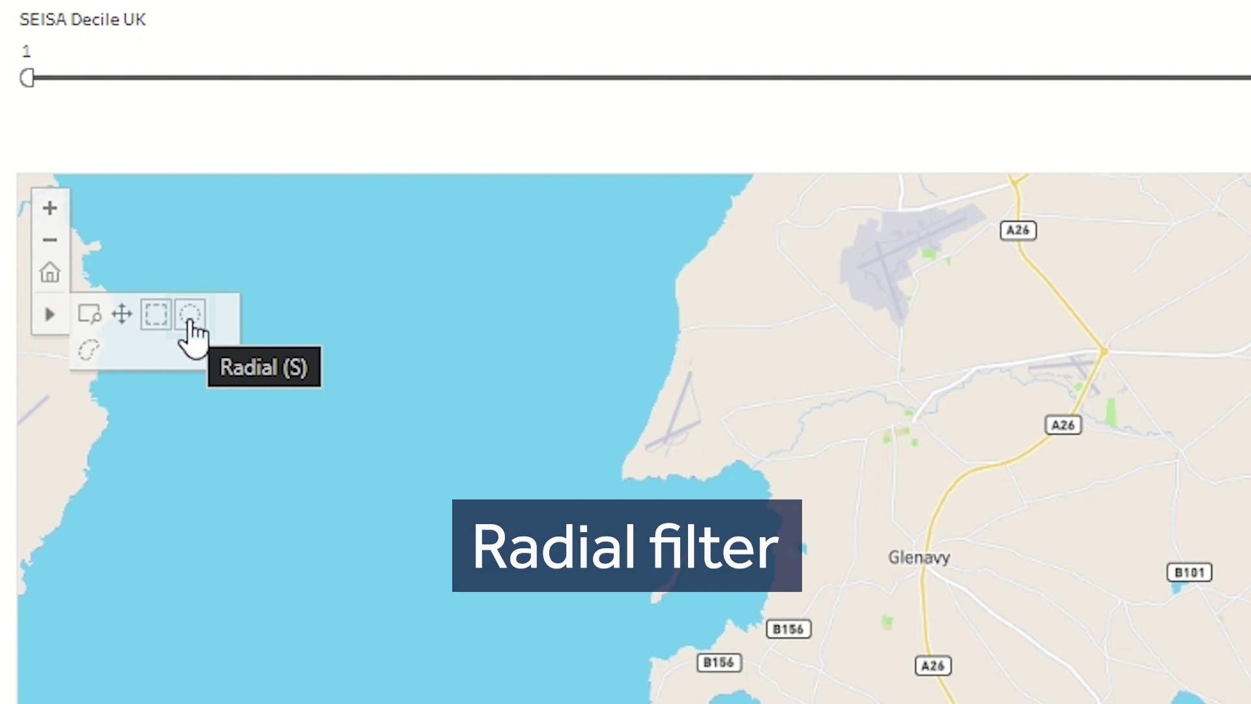
{"action": "left_click", "coordinate": [190, 317]}
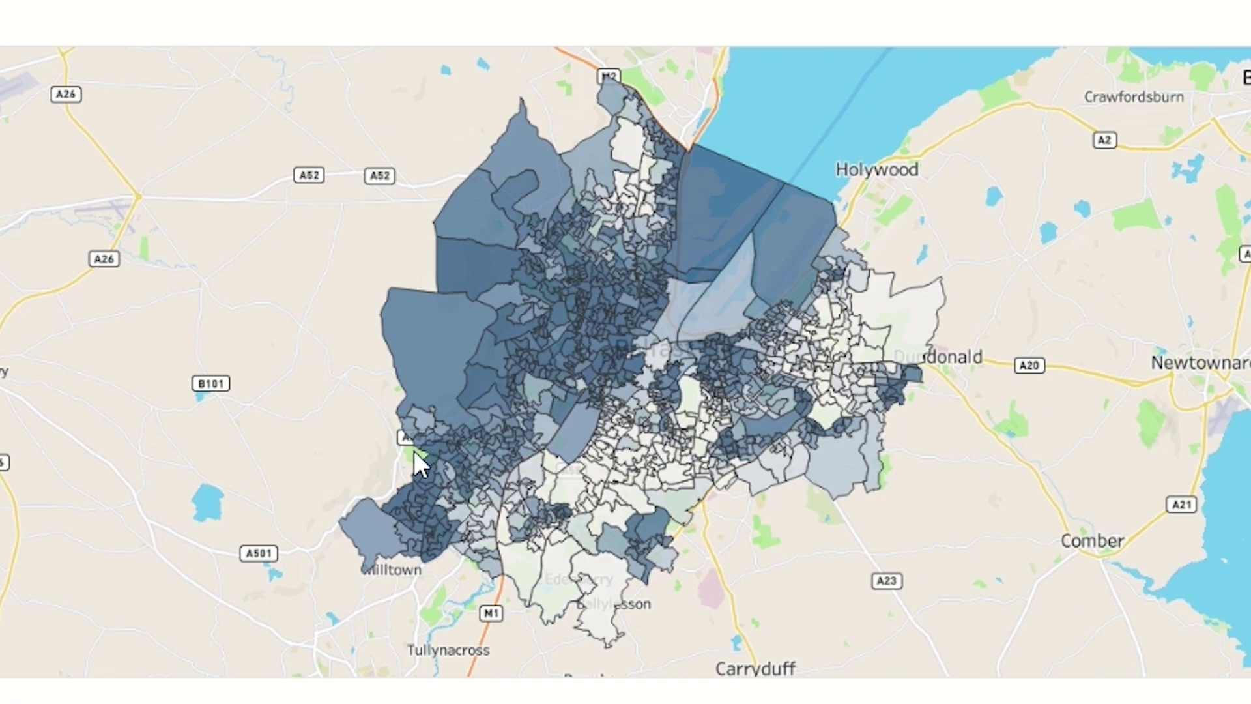
{"action": "left_click_drag", "start_coordinate": [413, 451], "coordinate": [388, 400]}
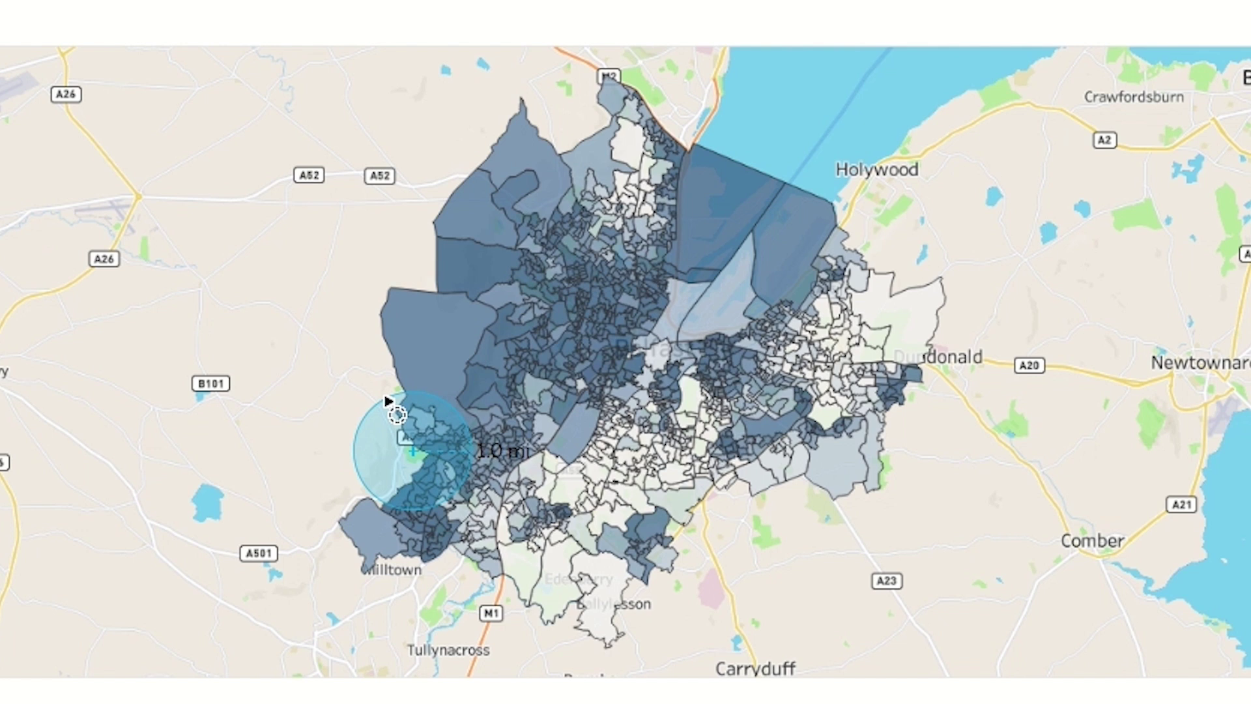
{"action": "left_click_drag", "start_coordinate": [387, 399], "coordinate": [388, 409]}
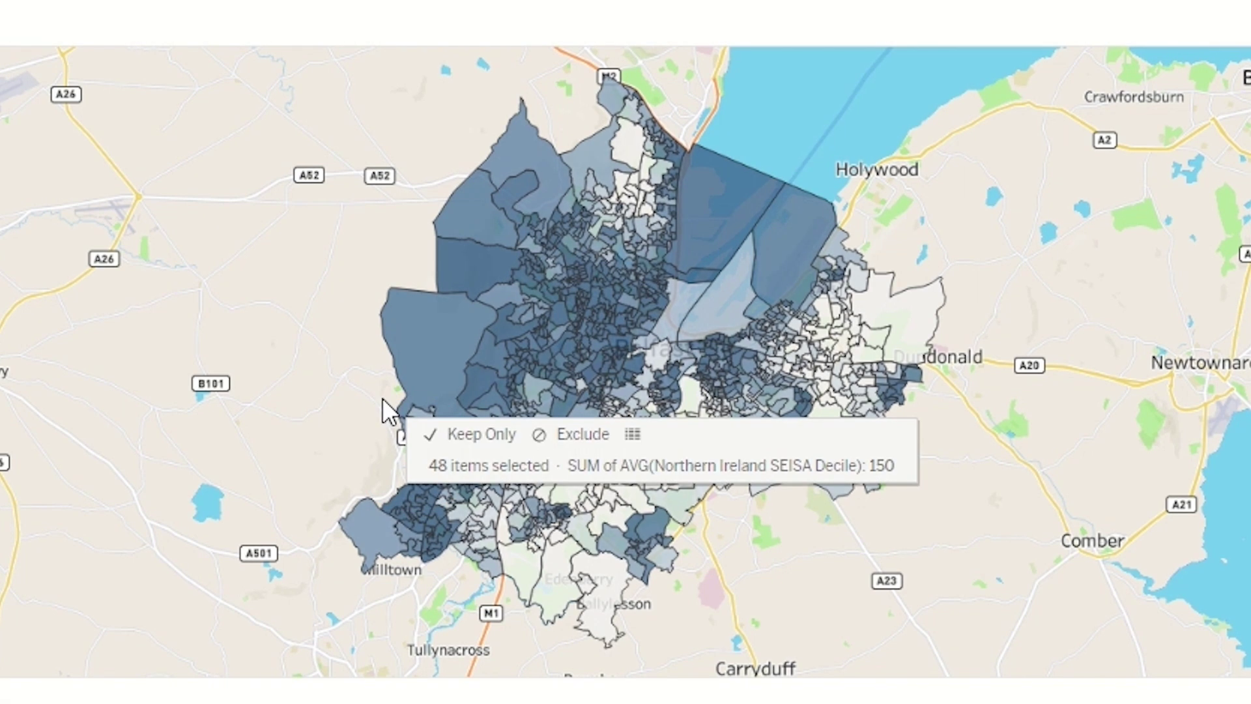
{"action": "left_click", "coordinate": [382, 398]}
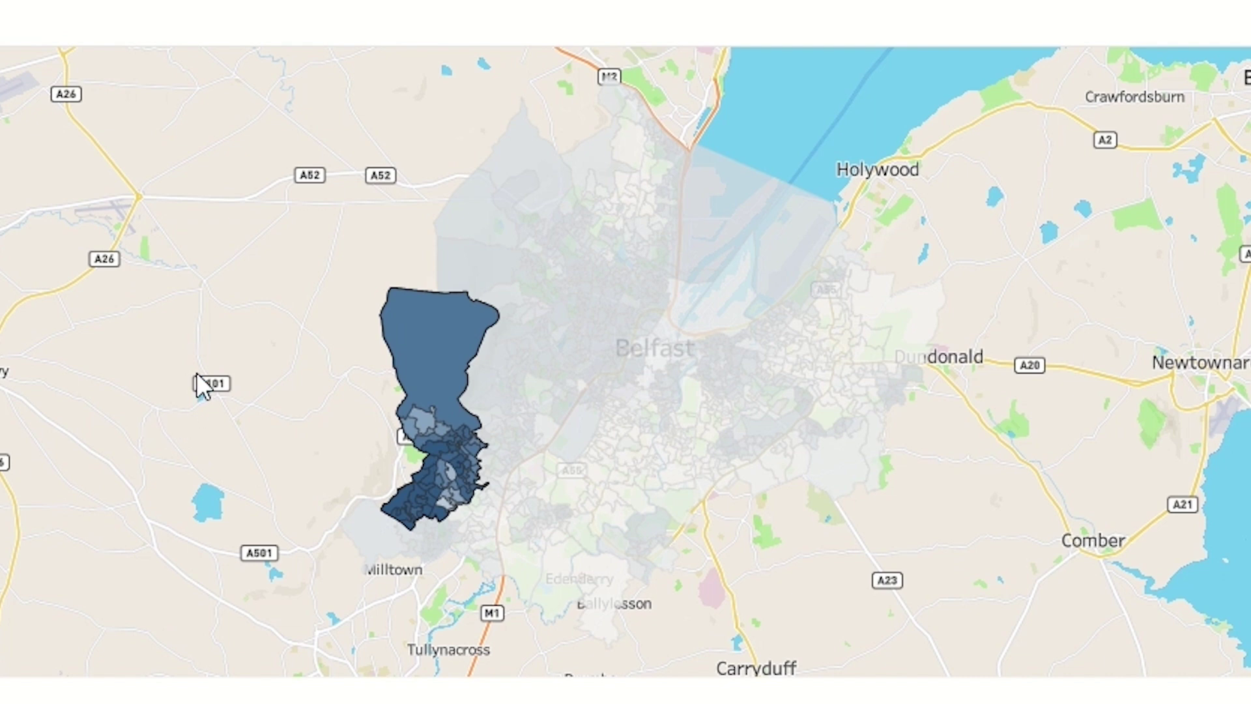
{"action": "left_click", "coordinate": [199, 355]}
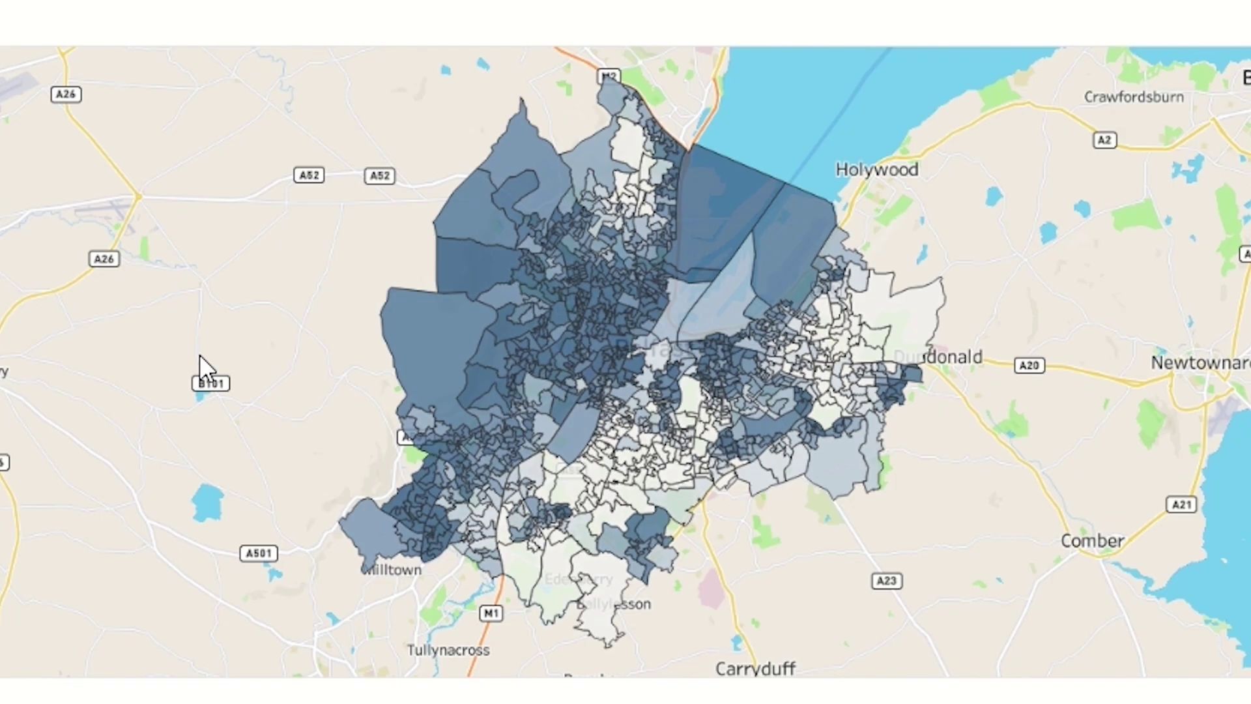
{"action": "left_click_drag", "start_coordinate": [199, 354], "coordinate": [689, 464]}
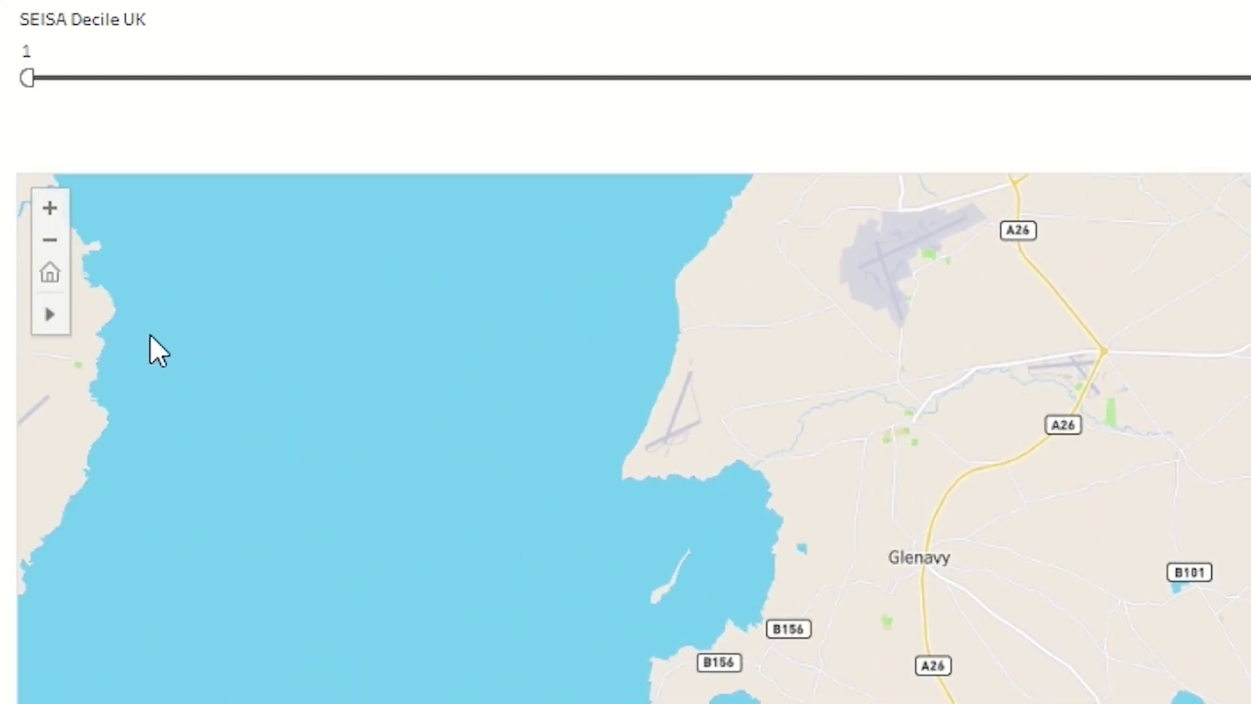
{"action": "mouse_move", "coordinate": [51, 326]}
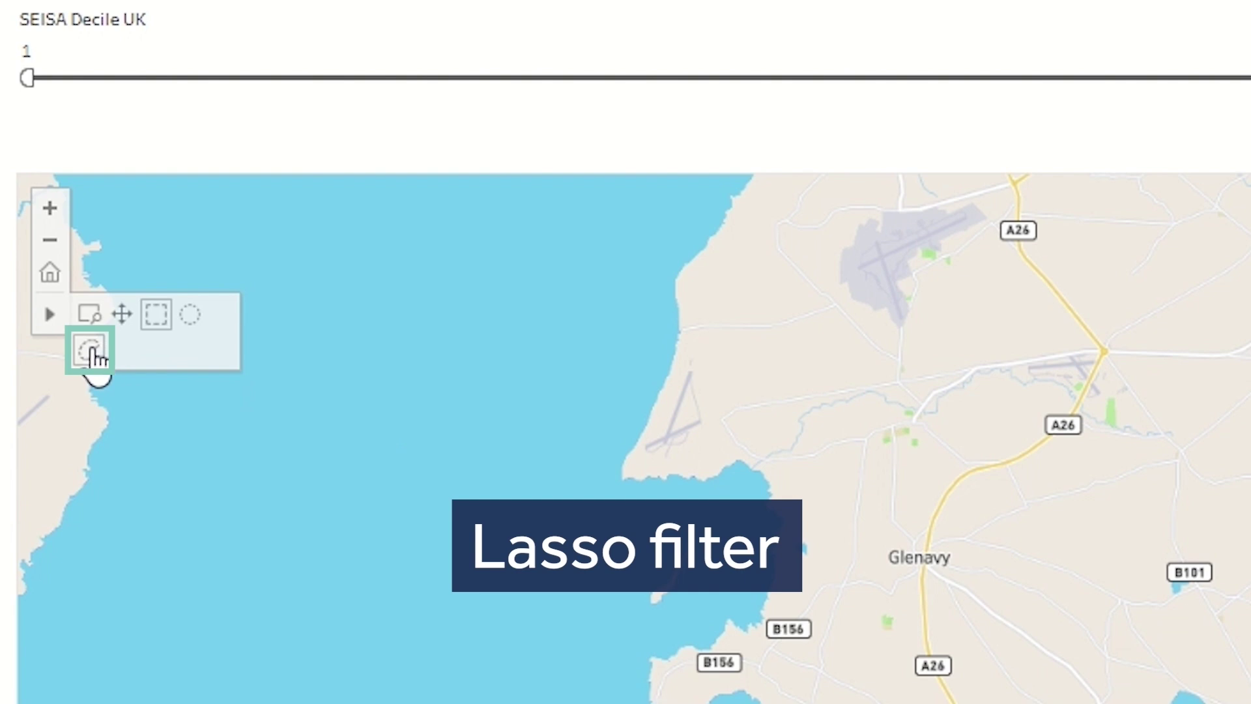
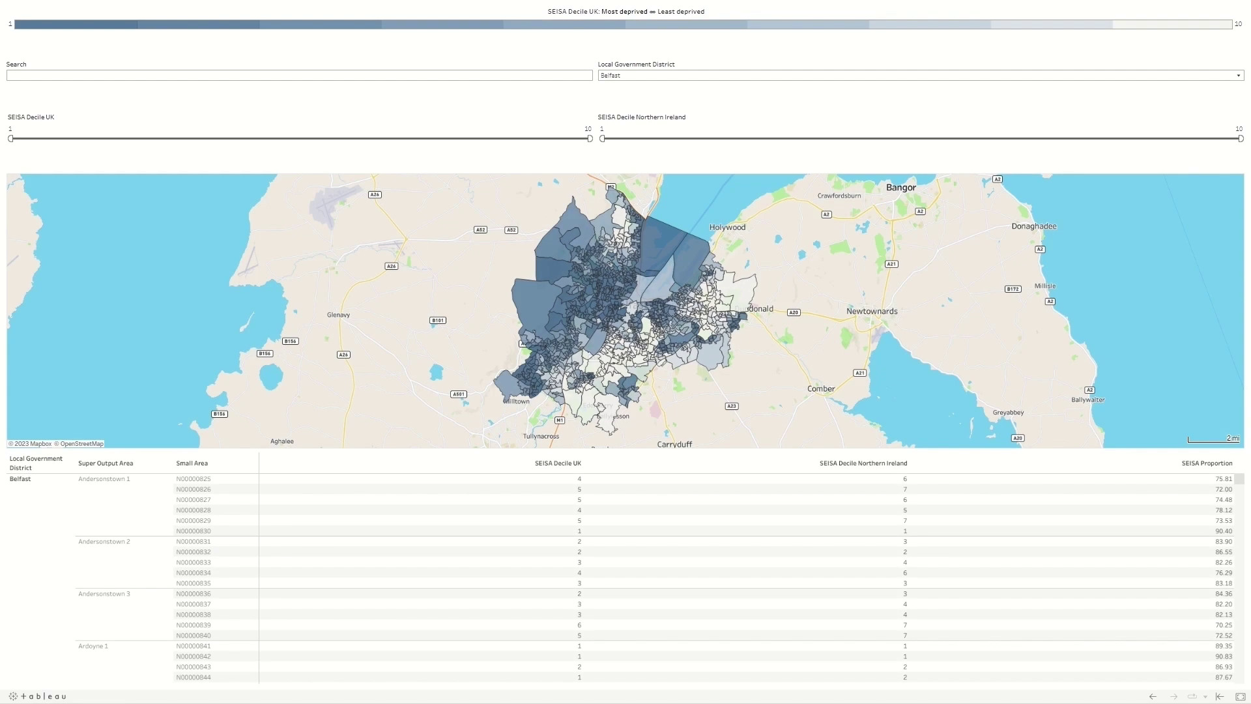
Step: Leave full-screen view, download the Belfast summary data using the Data format and close the View Data window
{"action": "left_click", "coordinate": [101, 505]}
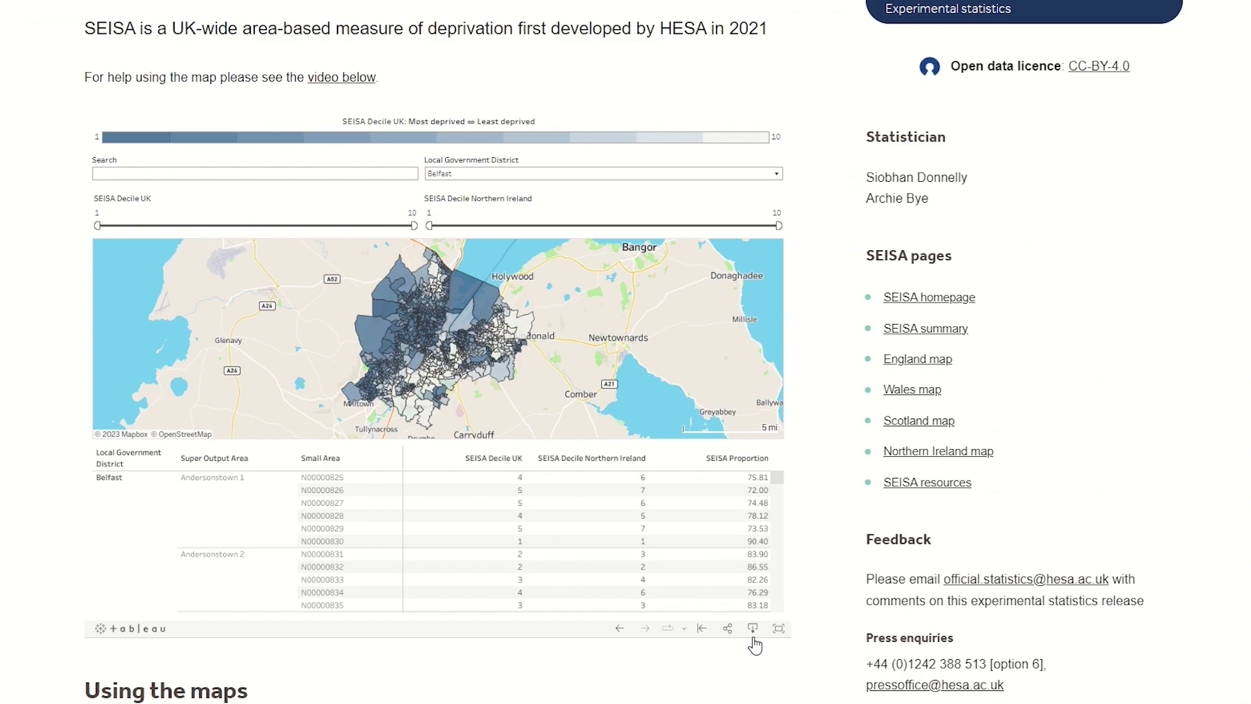
{"action": "left_click", "coordinate": [1239, 696]}
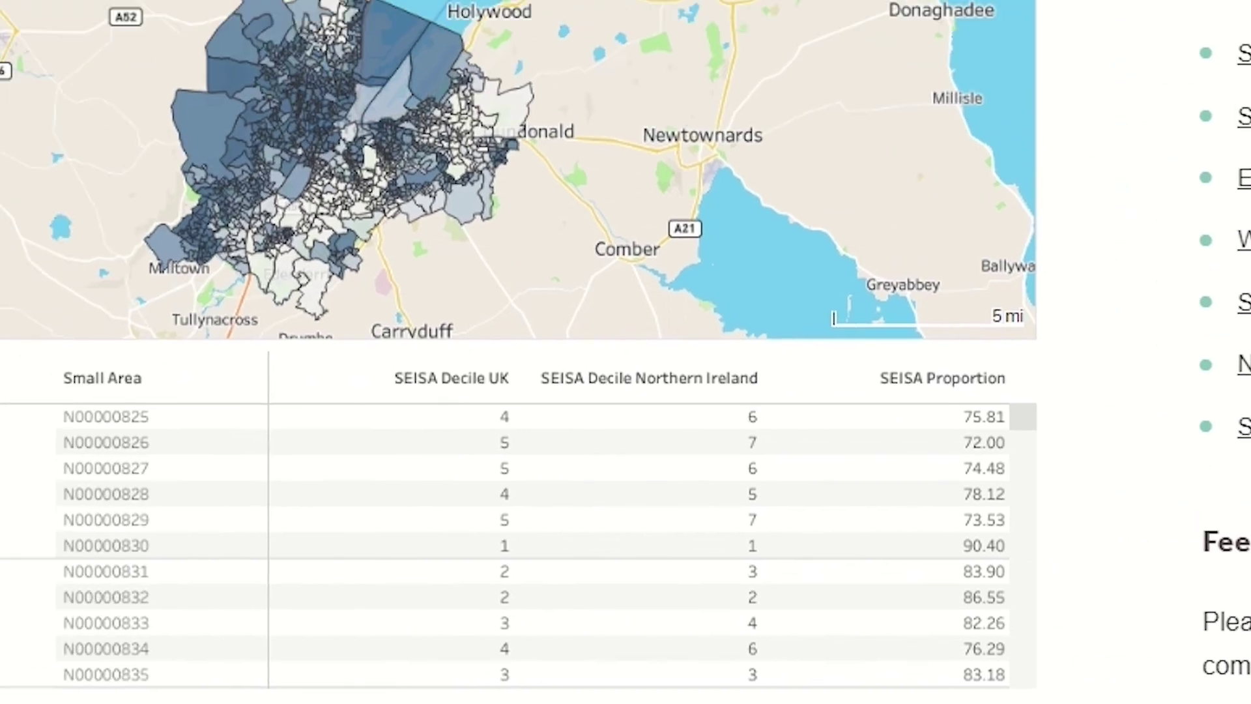
{"action": "left_click", "coordinate": [767, 613]}
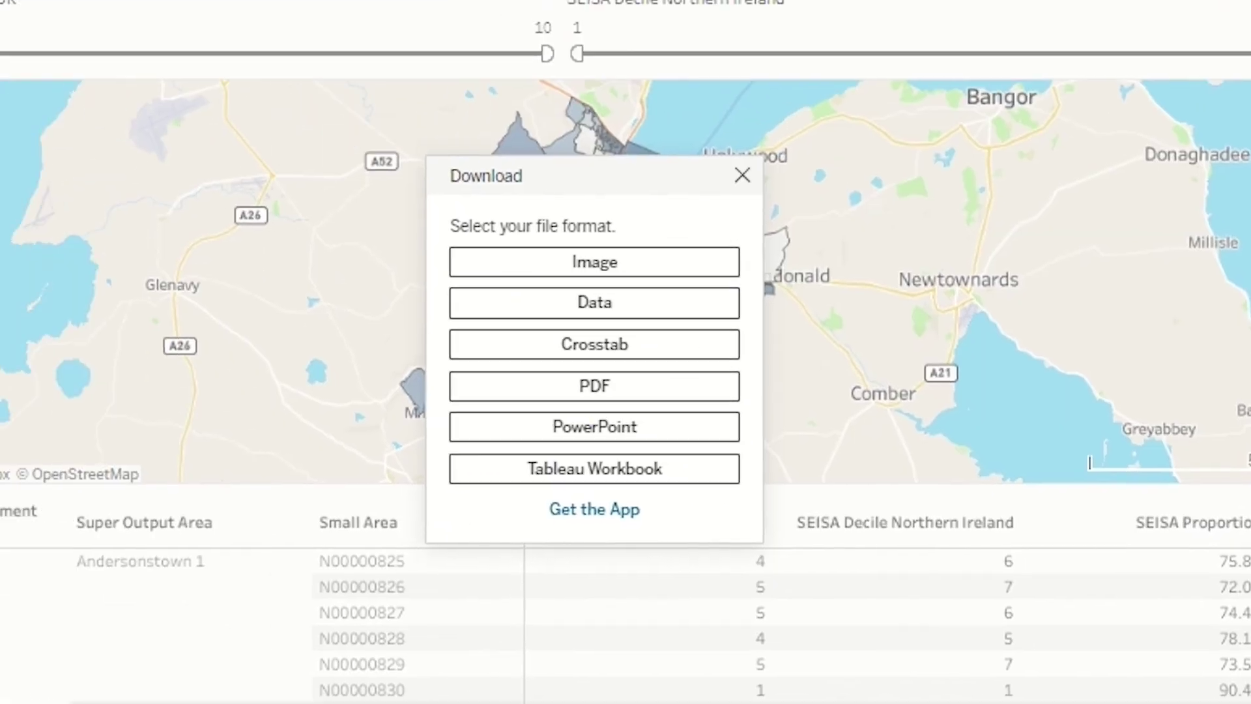
{"action": "left_click", "coordinate": [716, 299]}
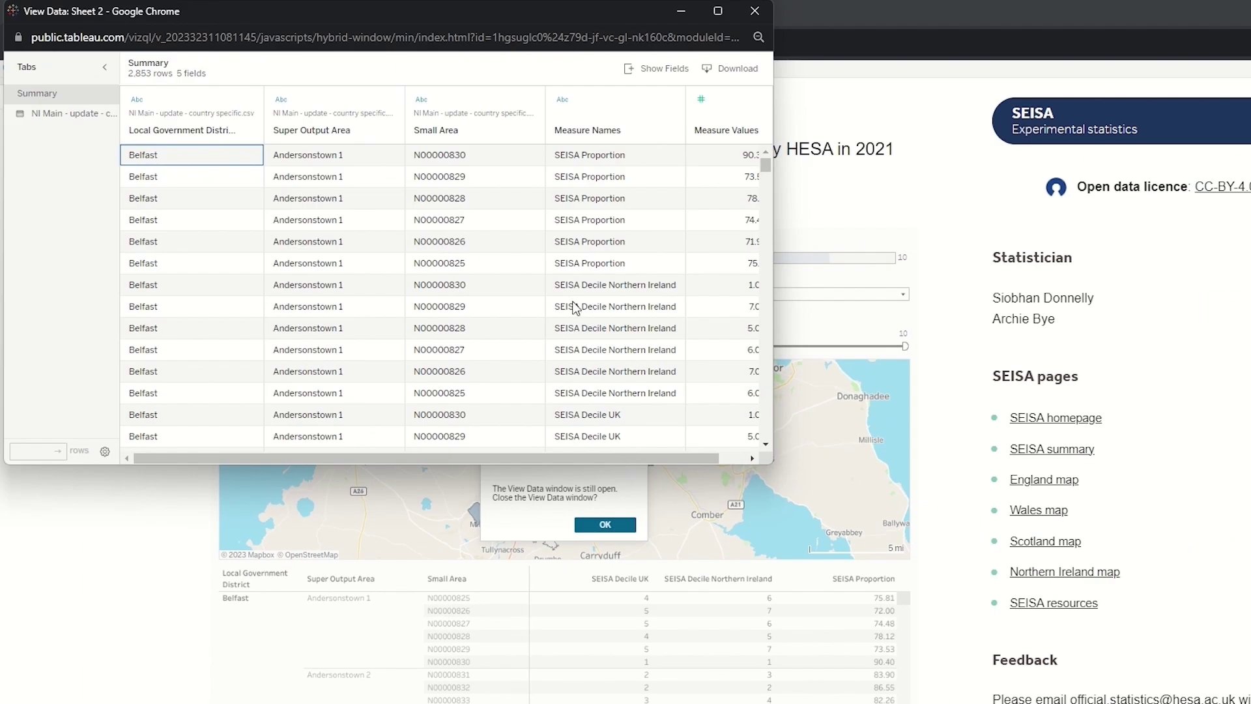
{"action": "left_click", "coordinate": [730, 69]}
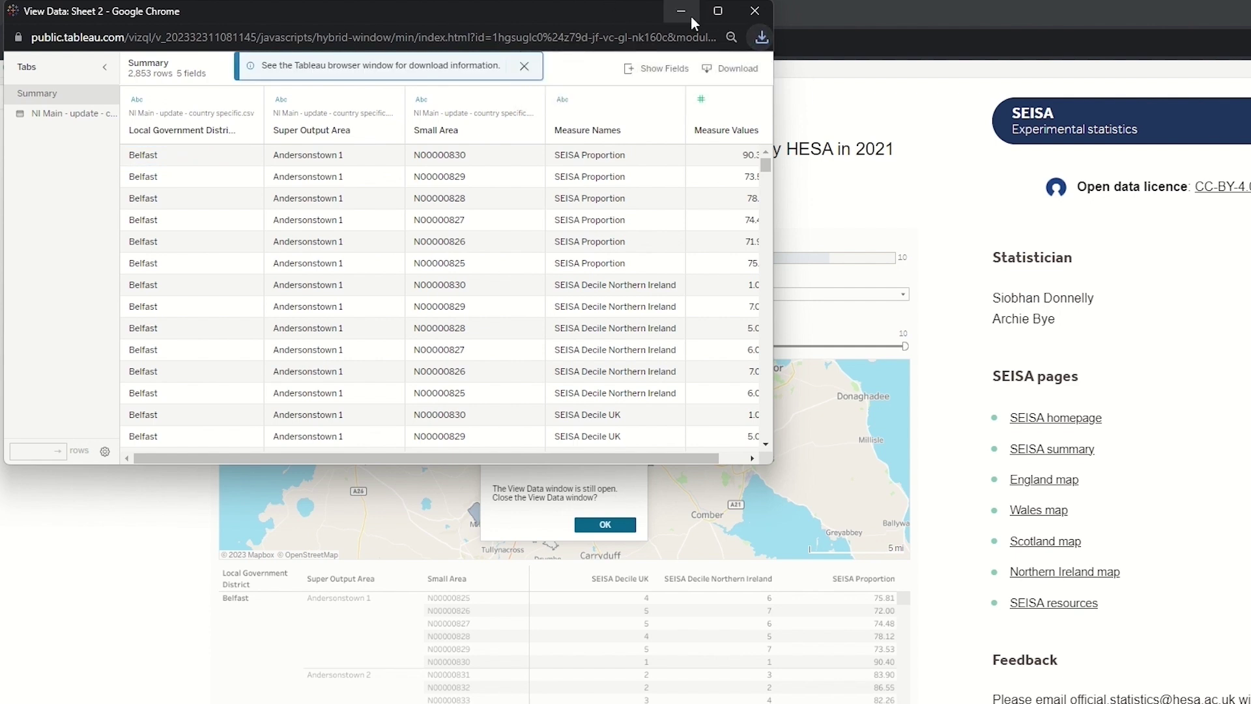
{"action": "left_click", "coordinate": [754, 11]}
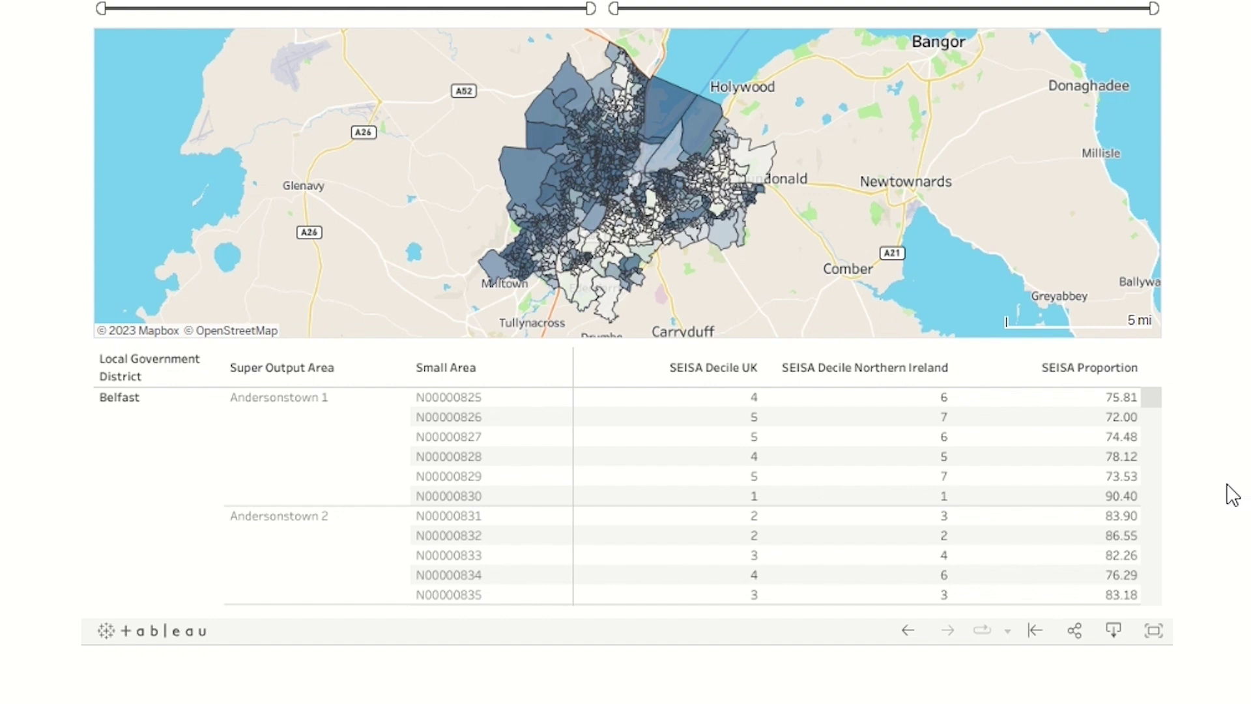
Step: Select the SEISA Decile UK, SEISA Decile Northern Ireland and SEISA Proportion columns together and download their summary data
{"action": "left_click", "coordinate": [717, 366]}
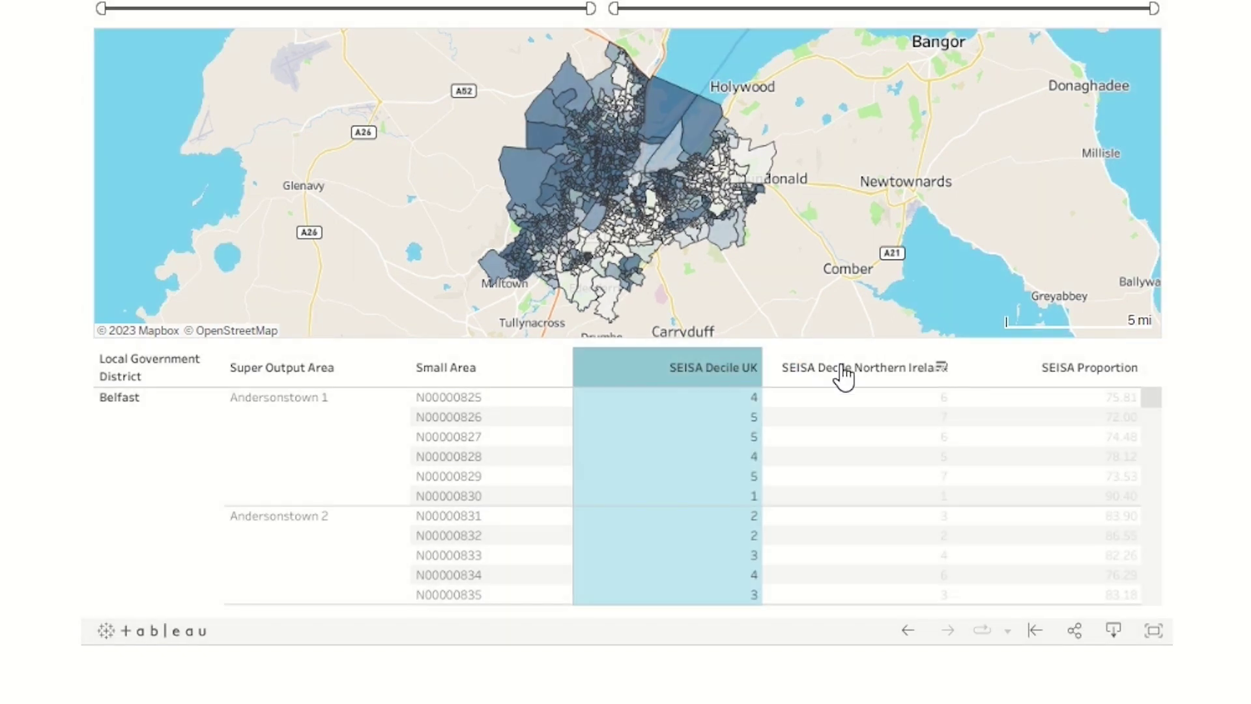
{"action": "left_click", "coordinate": [866, 370], "text": "ctrl"}
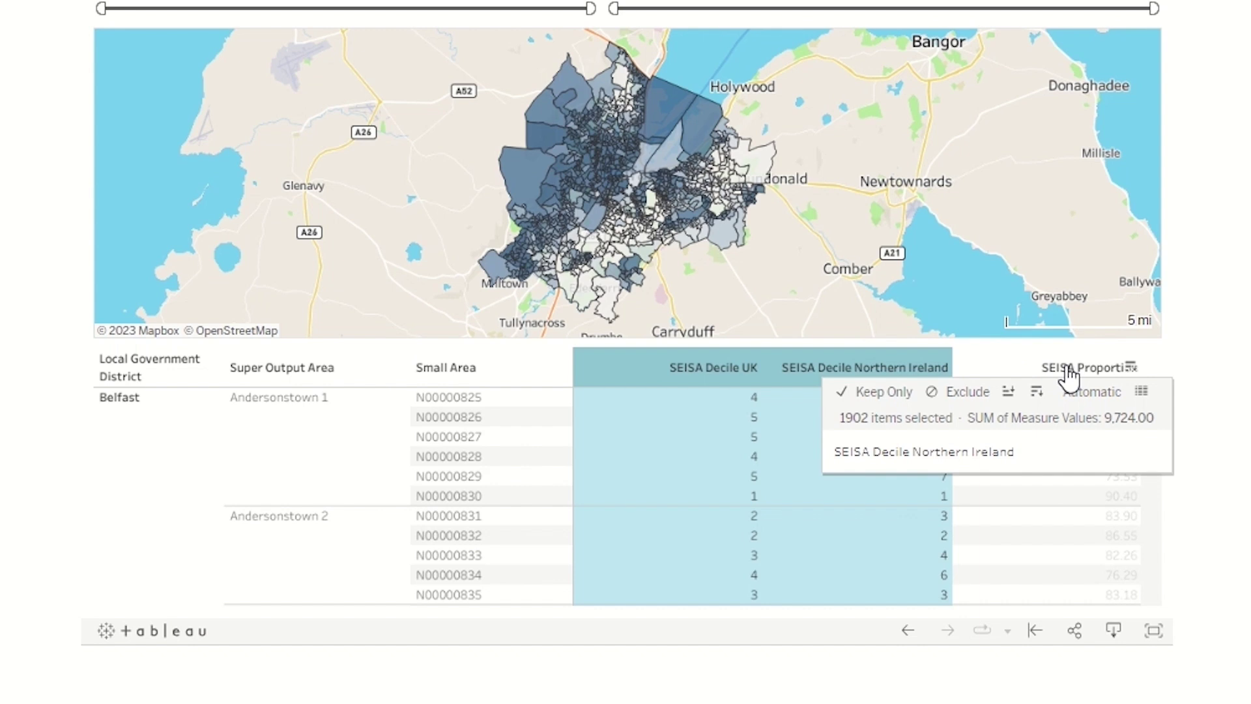
{"action": "left_click", "coordinate": [1067, 368], "text": "ctrl"}
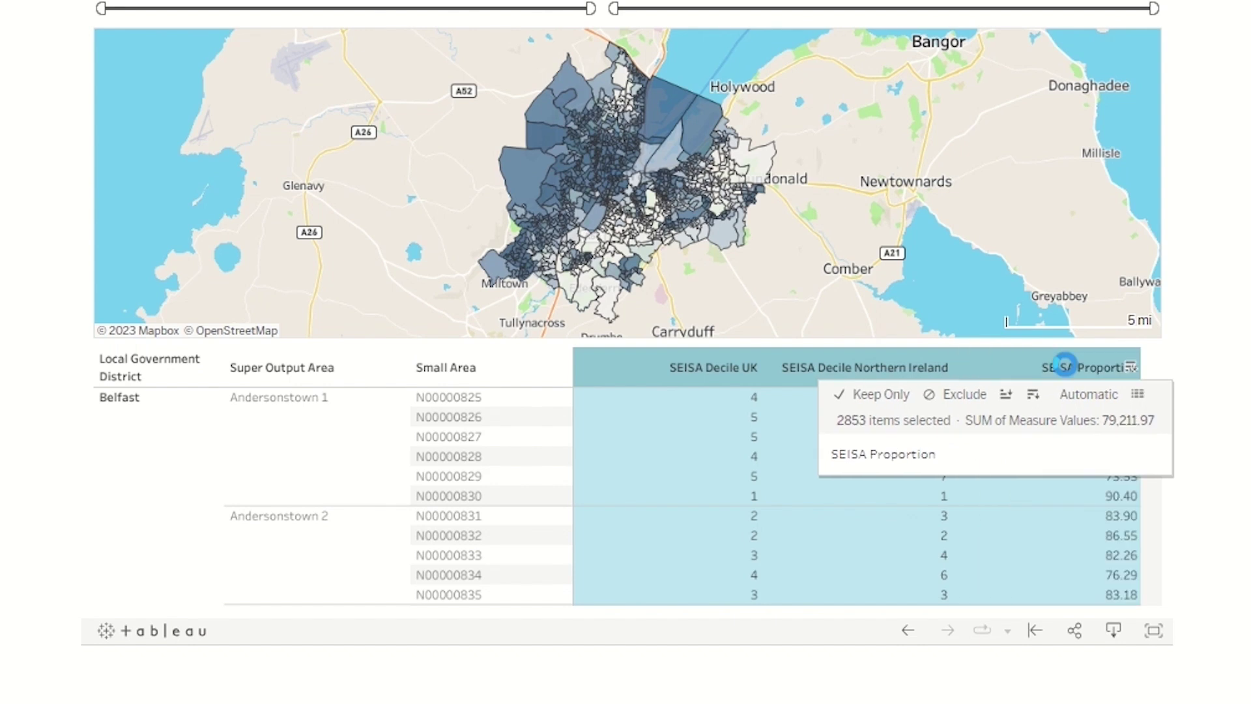
{"action": "left_click", "coordinate": [1139, 395]}
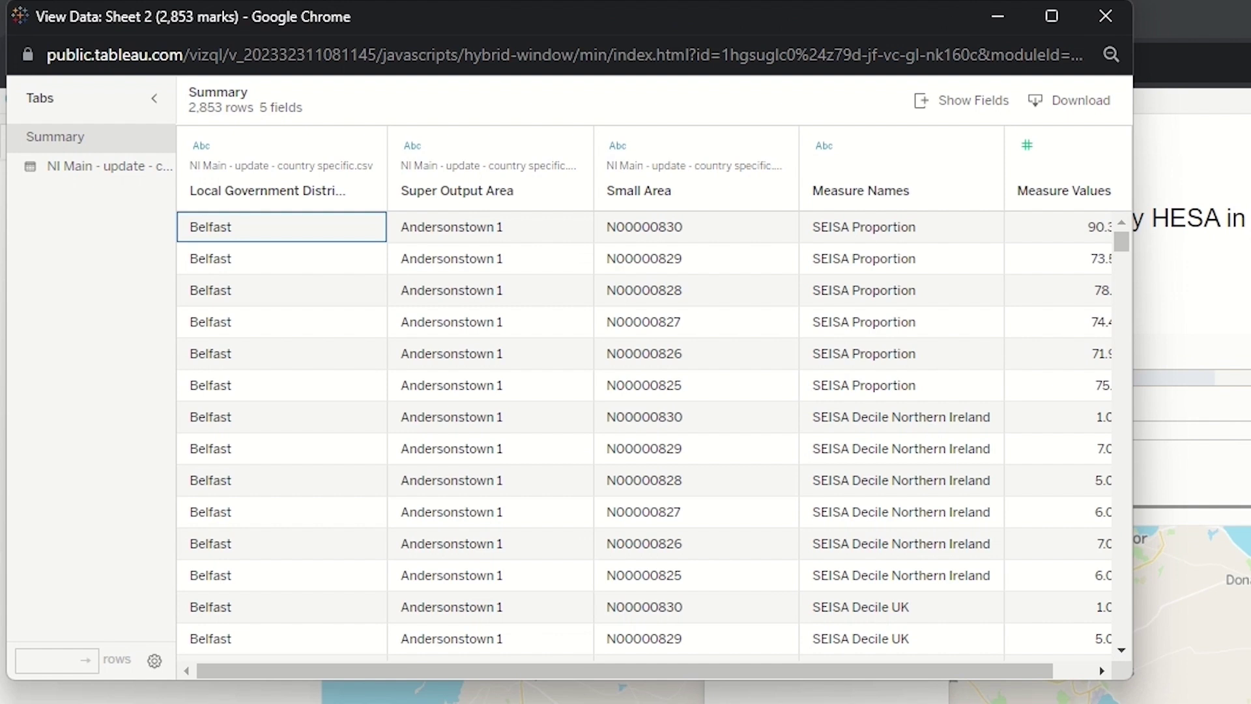
{"action": "left_click", "coordinate": [1071, 102]}
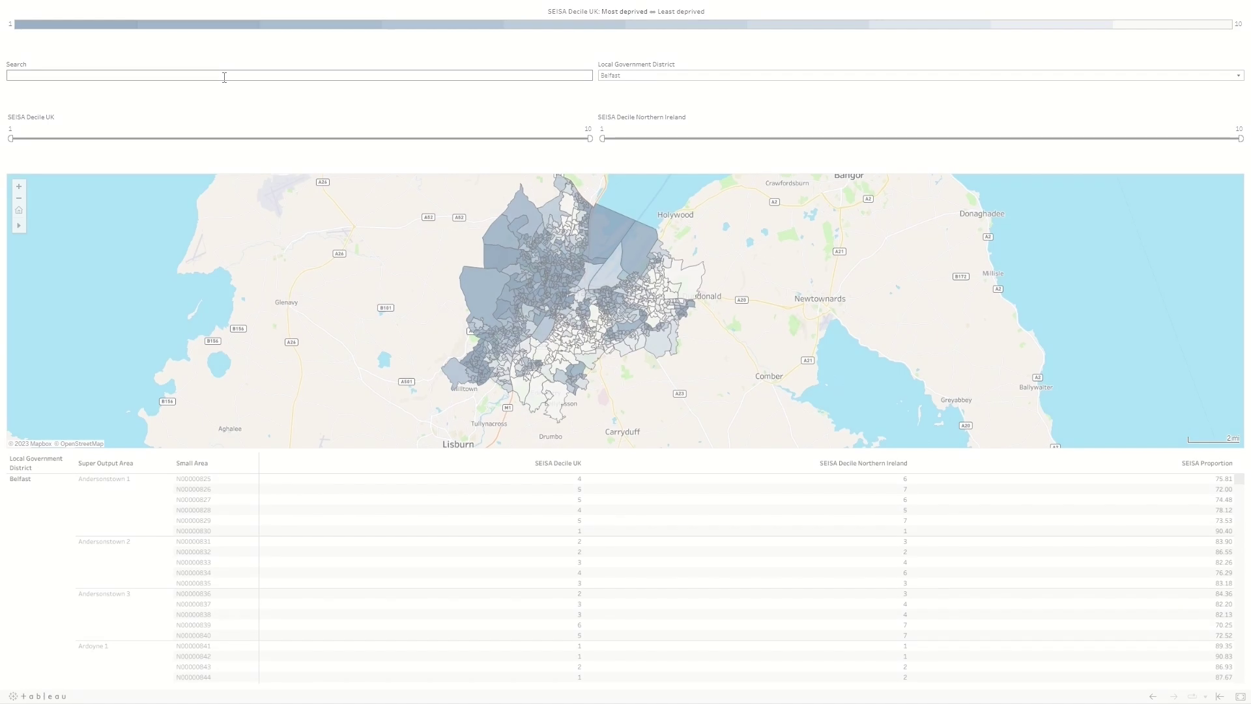
Step: Search for "downshire" and zoom the map to the matching areas with Zoom Home
{"action": "left_click", "coordinate": [224, 77]}
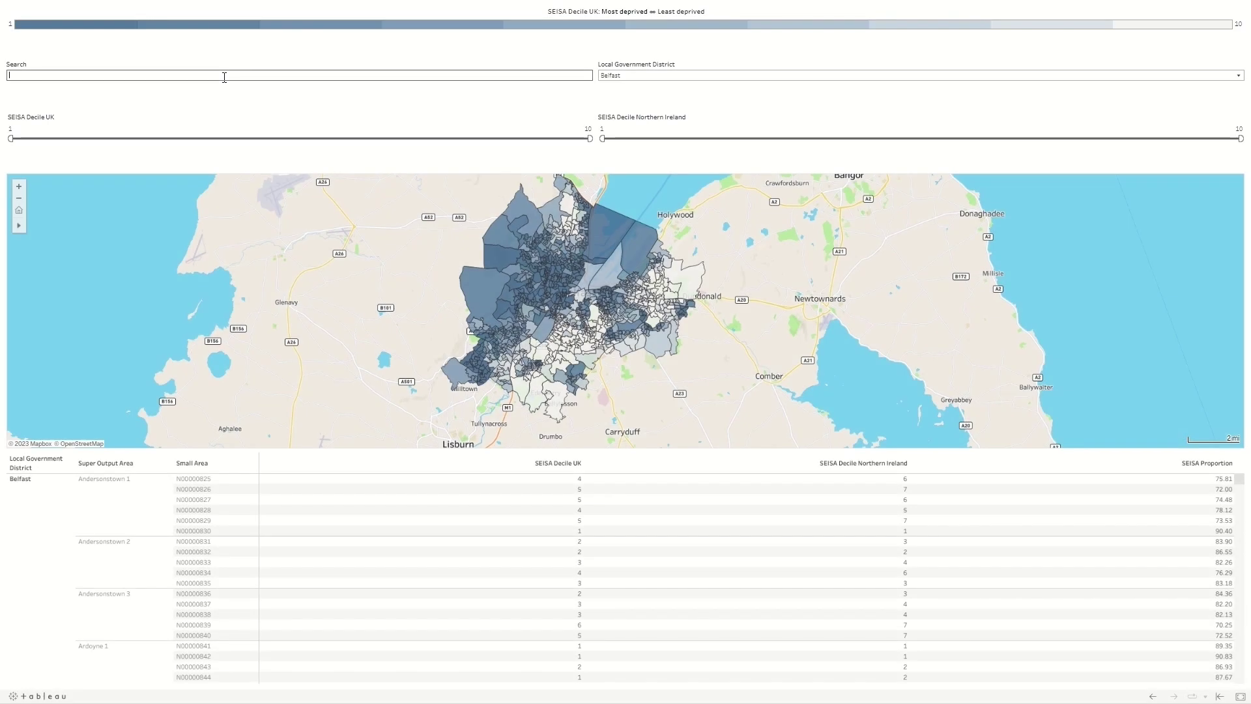
{"action": "type", "text": "downshire"}
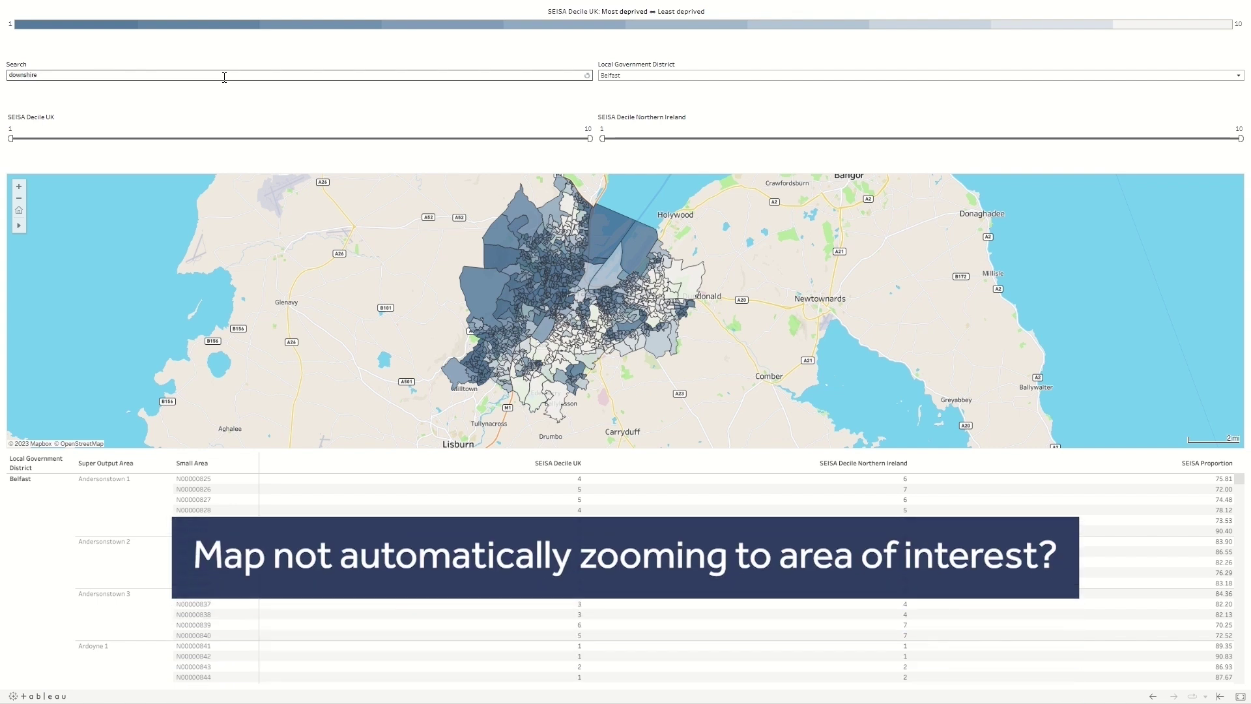
{"action": "key", "text": "Return"}
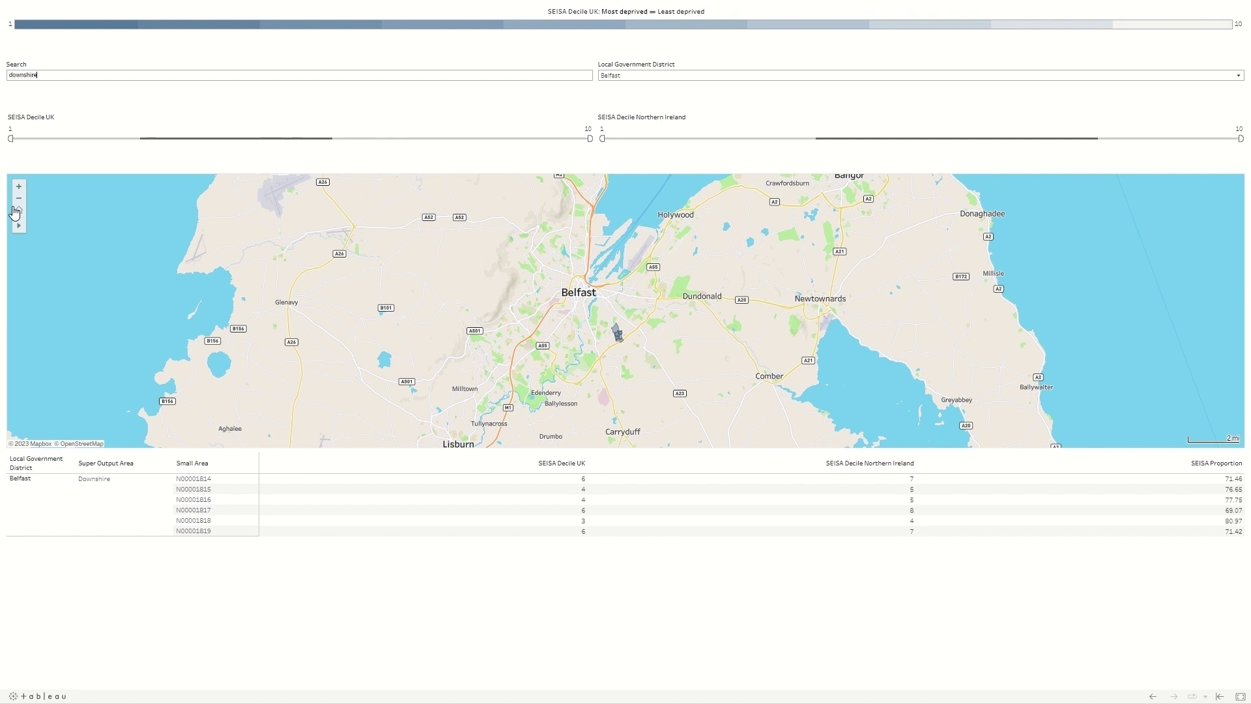
{"action": "left_click", "coordinate": [19, 212]}
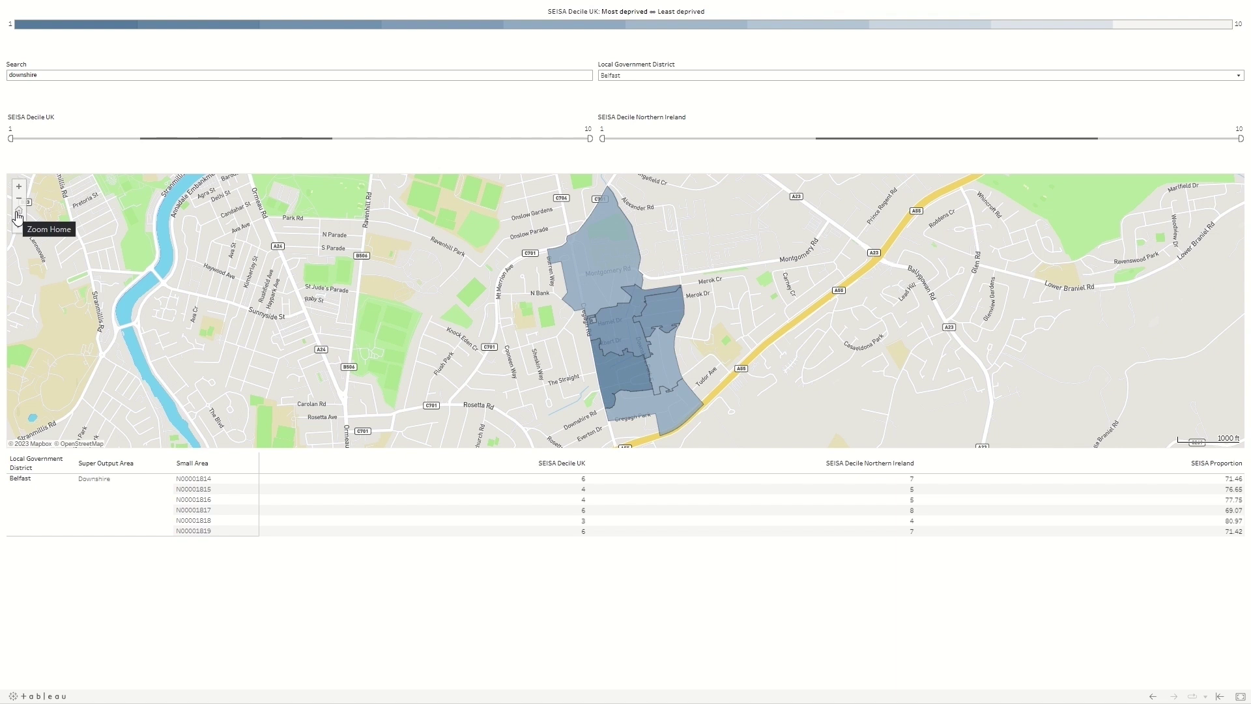
Step: Clear the search and add Derry City and Strabane and Causeway Coast and Glens to the Local Government District filter
{"action": "double_click", "coordinate": [93, 76]}
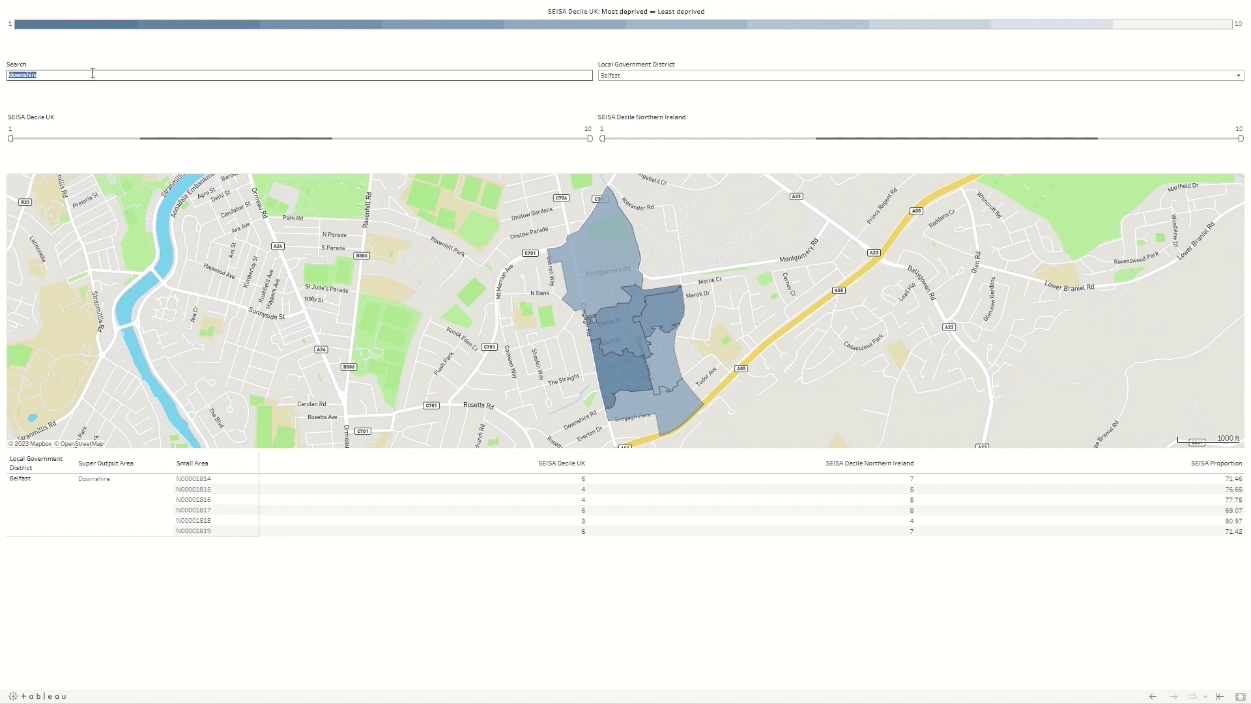
{"action": "key", "text": "BackSpace"}
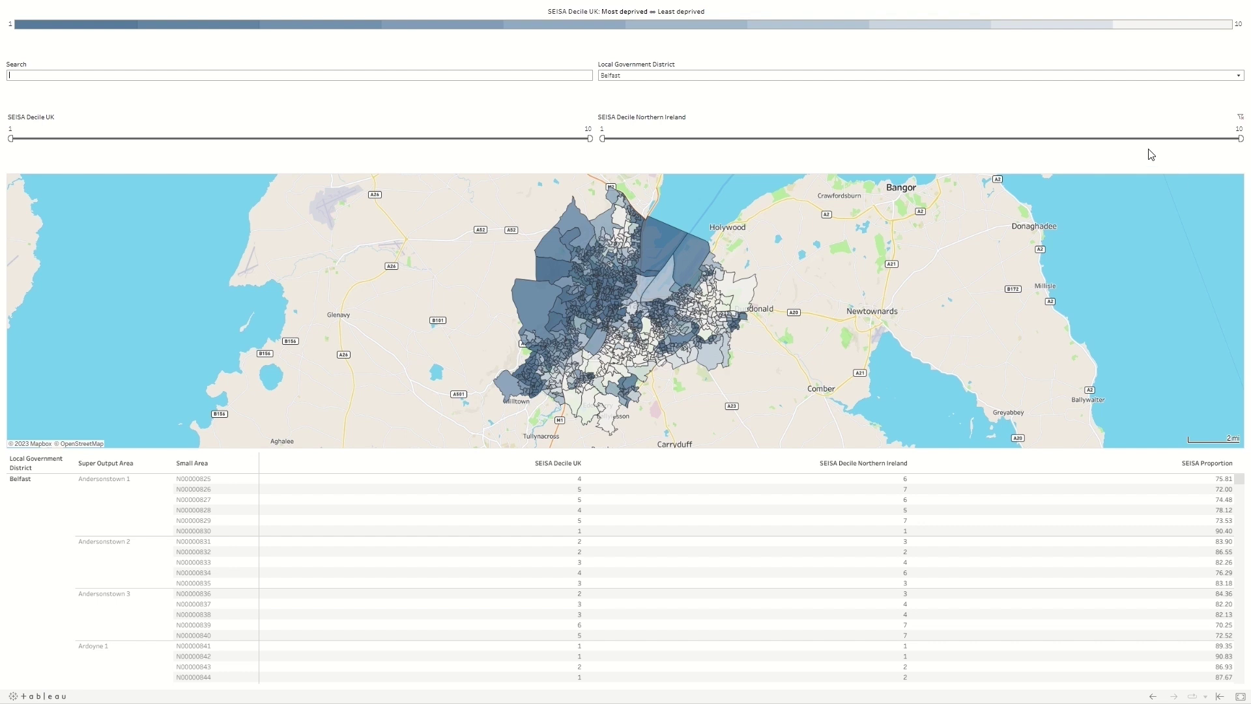
{"action": "left_click", "coordinate": [1054, 79]}
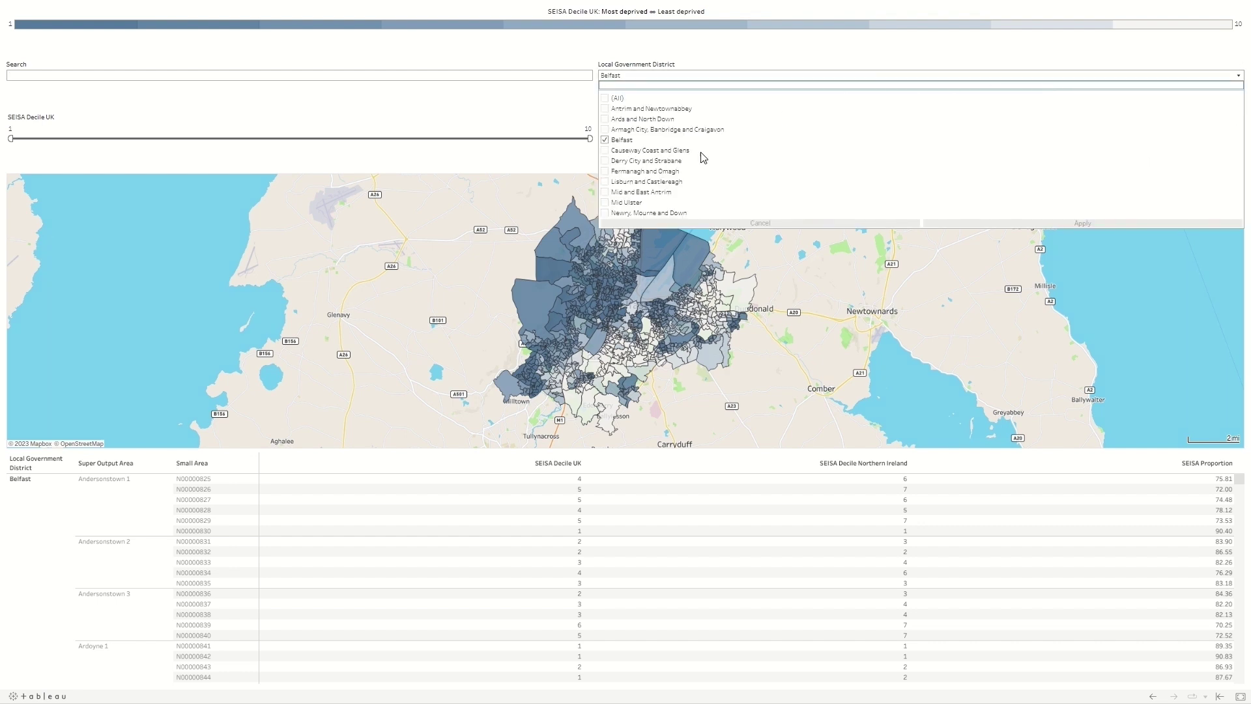
{"action": "left_click", "coordinate": [605, 157]}
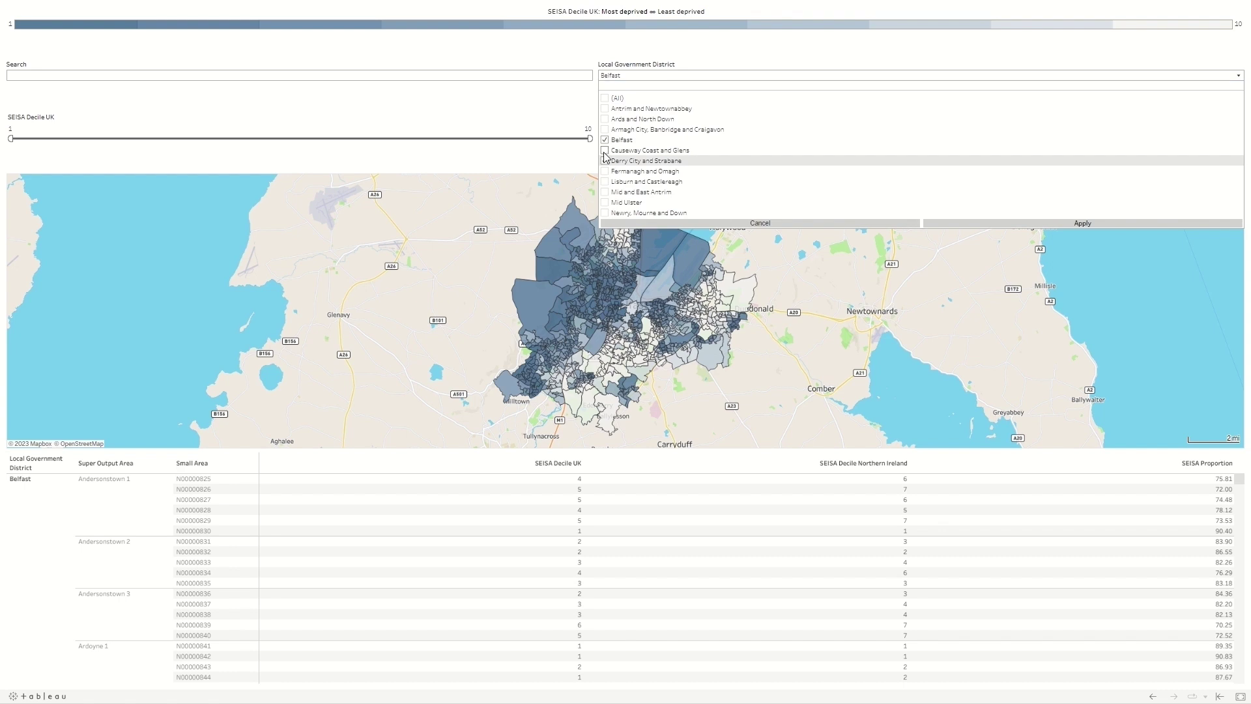
{"action": "left_click", "coordinate": [604, 150]}
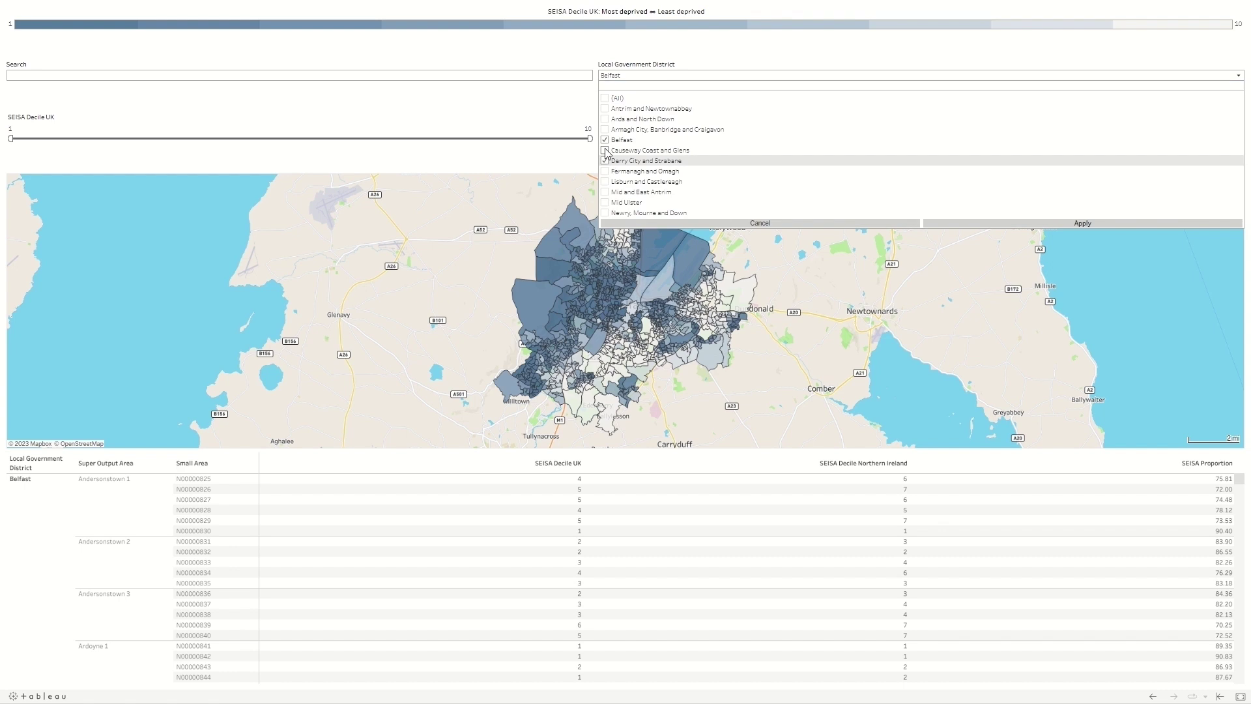
{"action": "left_click", "coordinate": [1173, 224]}
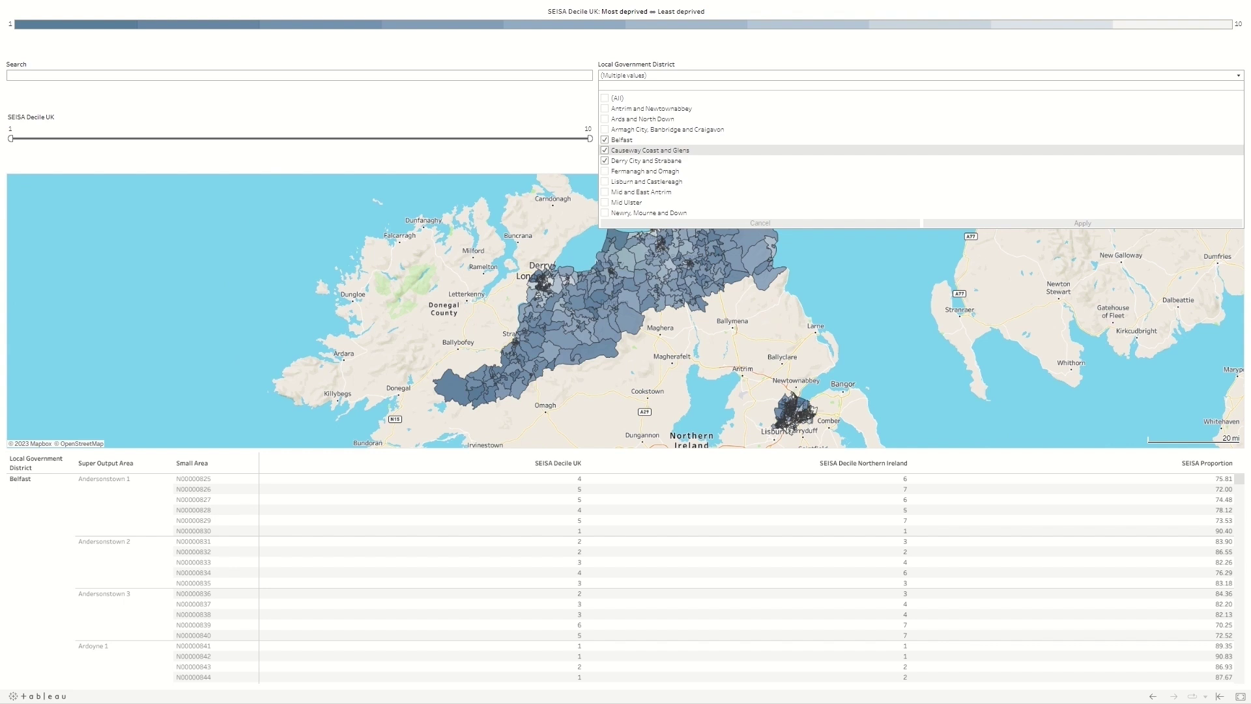
{"action": "left_click", "coordinate": [808, 330]}
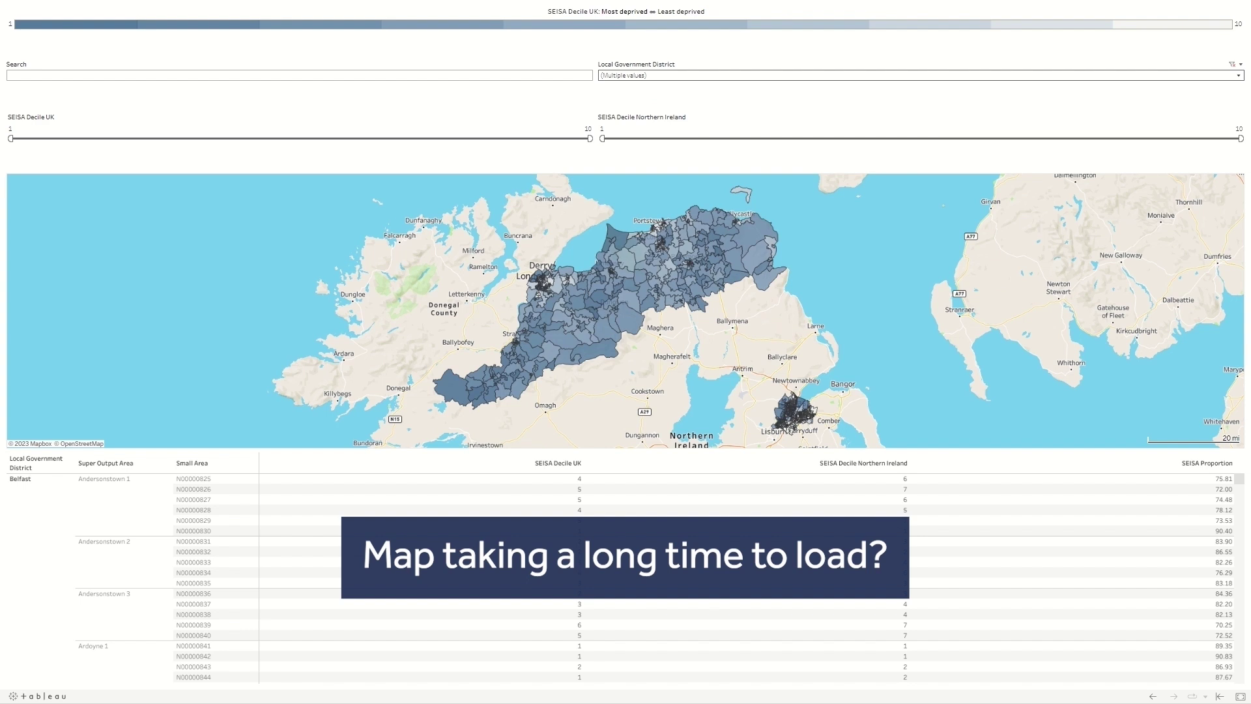
Step: Set the Local Government District filter to include all districts, apply it and close the district list
{"action": "left_click", "coordinate": [1106, 76]}
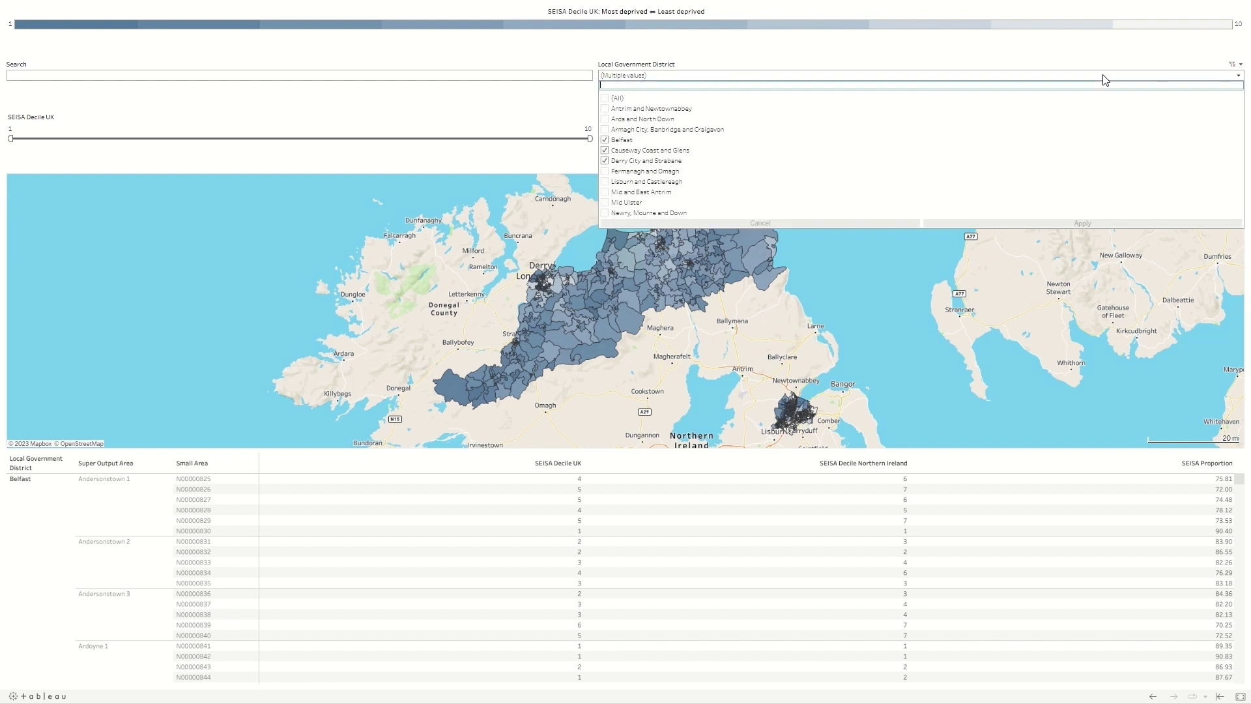
{"action": "left_click", "coordinate": [605, 99]}
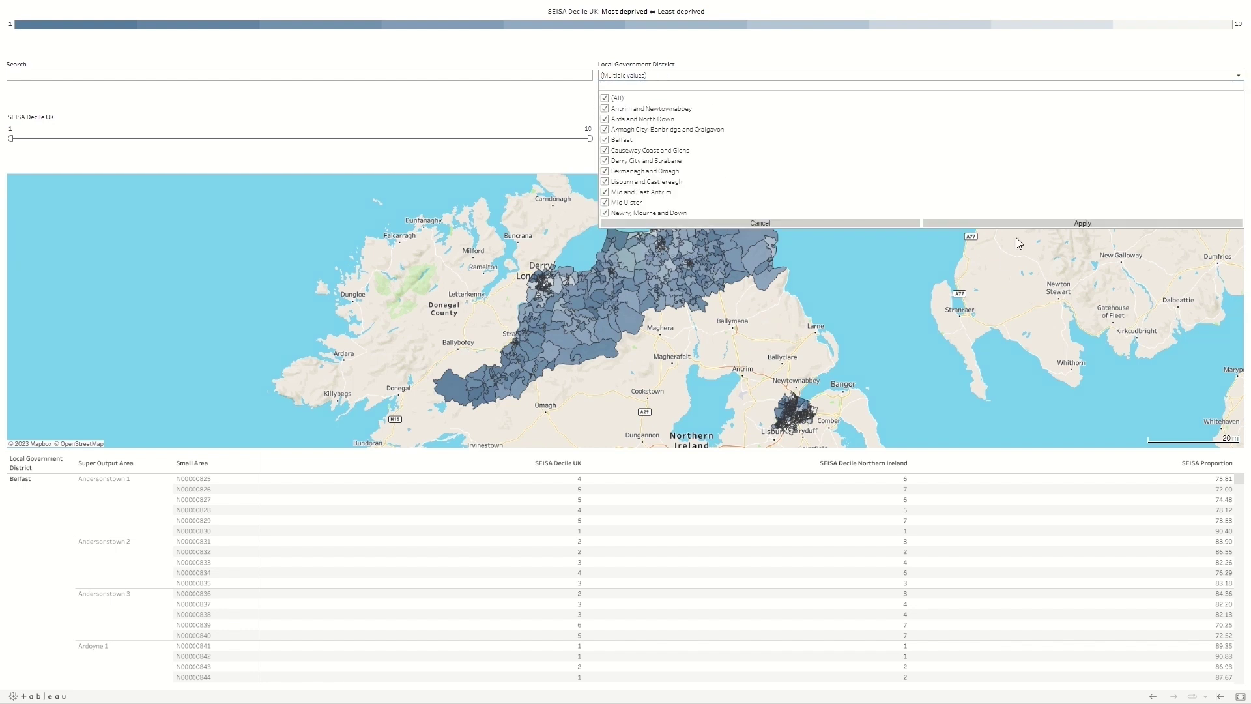
{"action": "left_click", "coordinate": [1039, 224]}
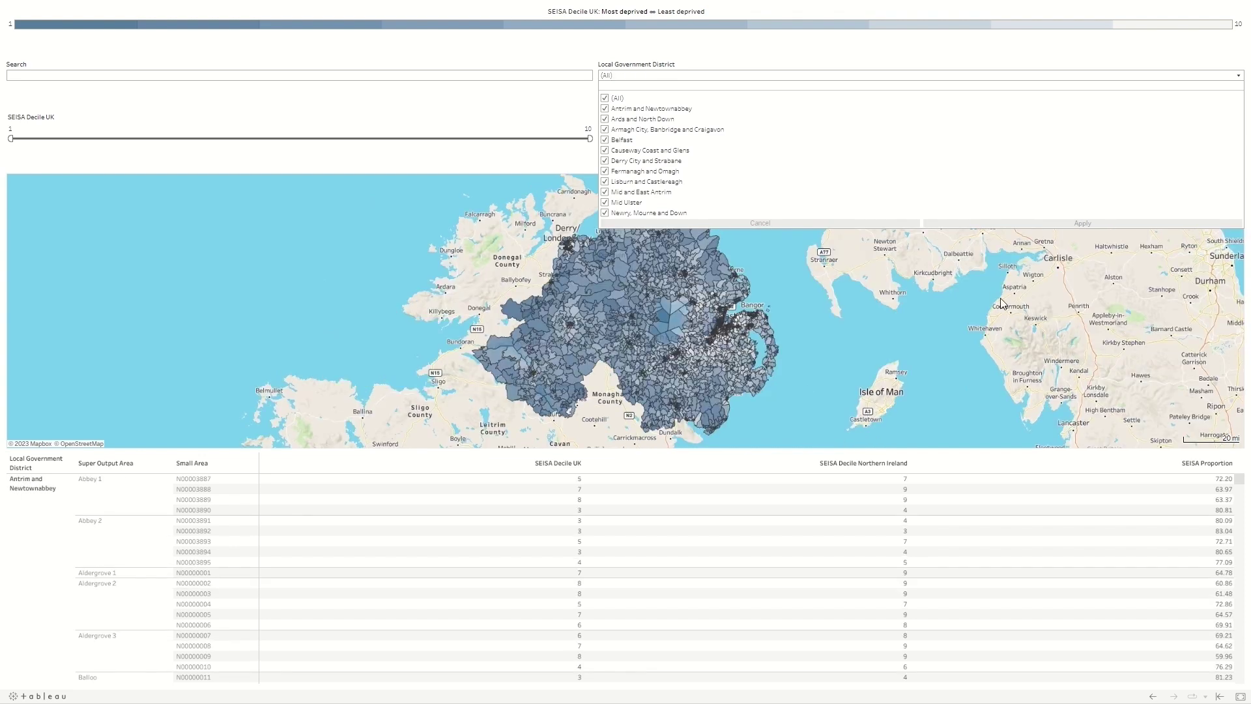
{"action": "left_click", "coordinate": [901, 336]}
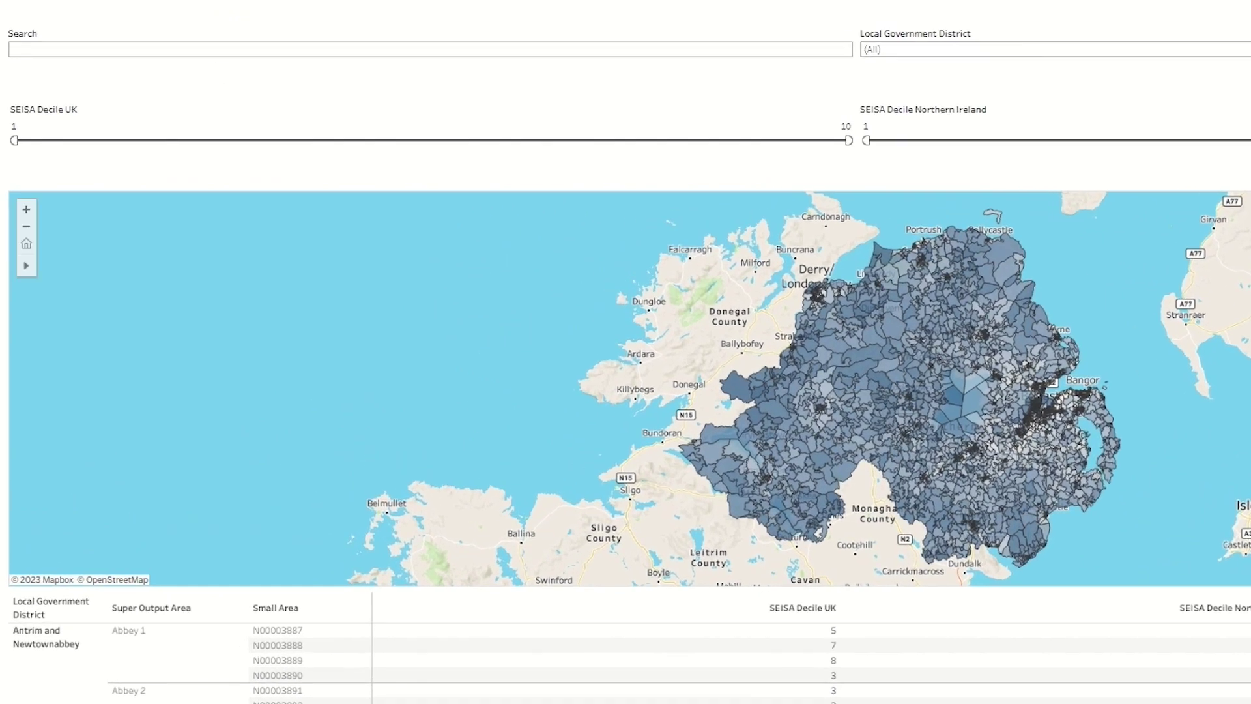
Step: Search the map and table for "derry"
{"action": "left_click", "coordinate": [179, 67]}
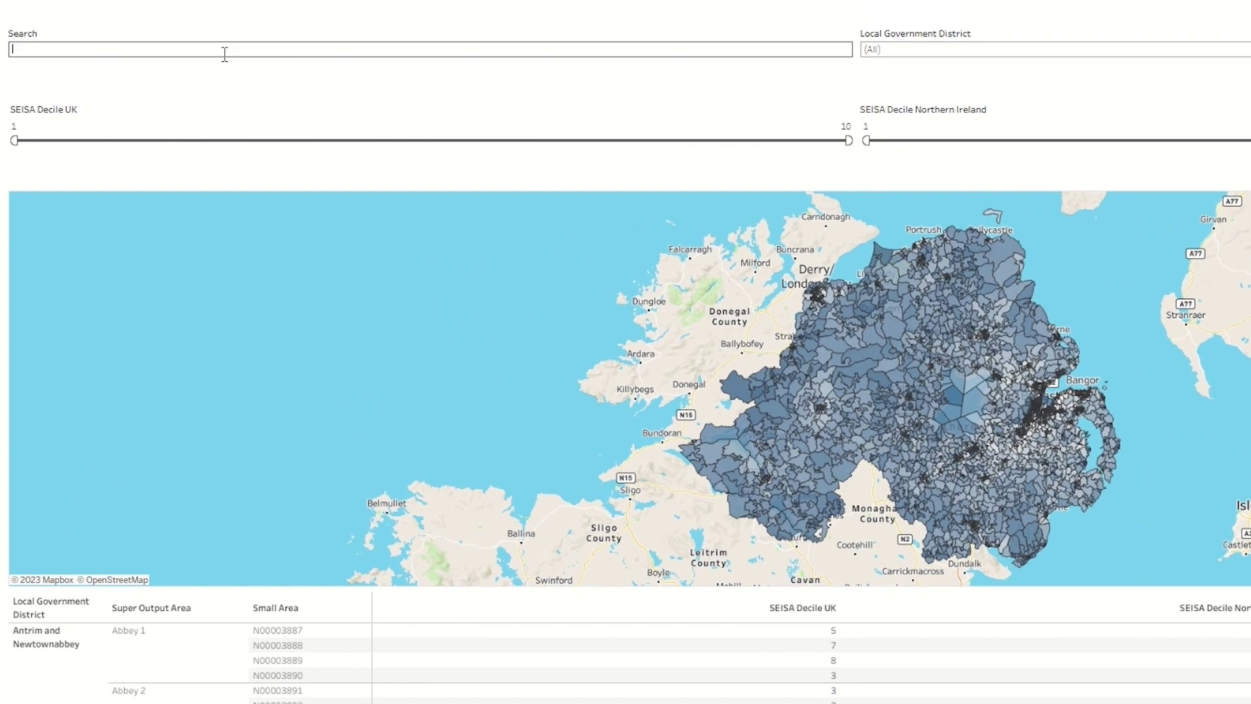
{"action": "type", "text": "derry"}
{"action": "key", "text": "Return"}
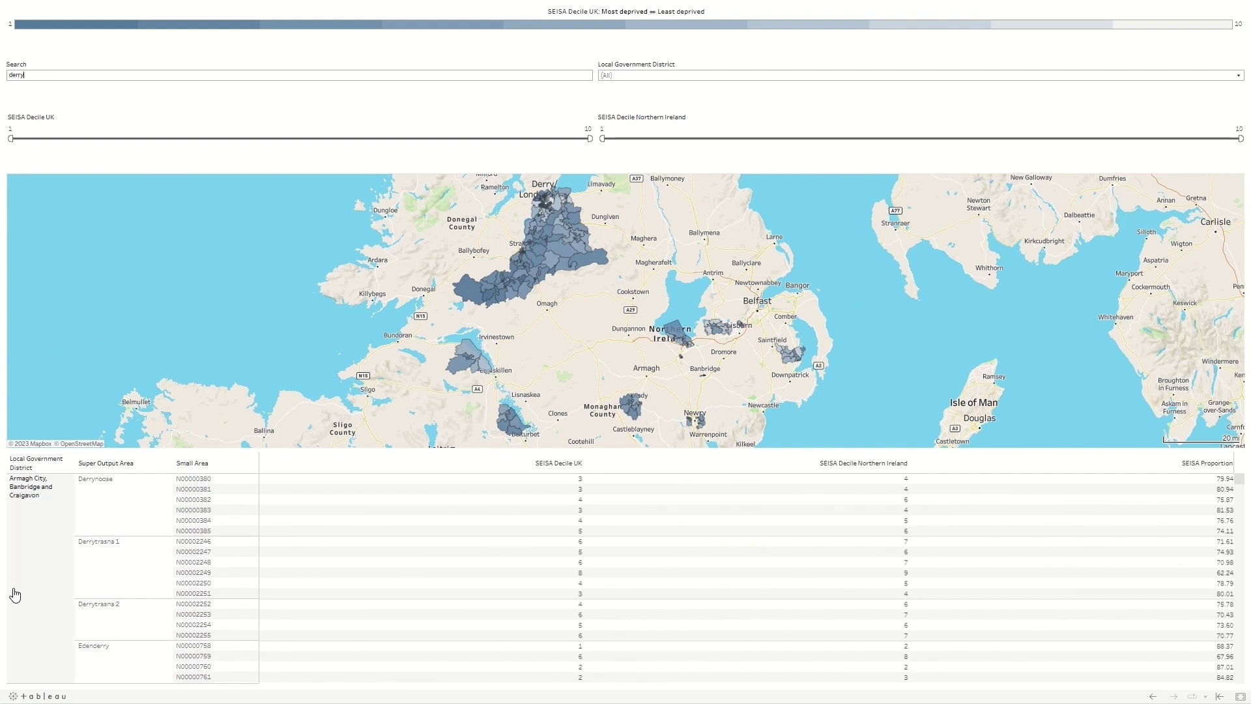
Step: Find Derry City and Strabane in the results table, select the district to isolate it on the map and deselect it
{"action": "scroll", "coordinate": [16, 594], "scroll_direction": "down", "scroll_amount": 10}
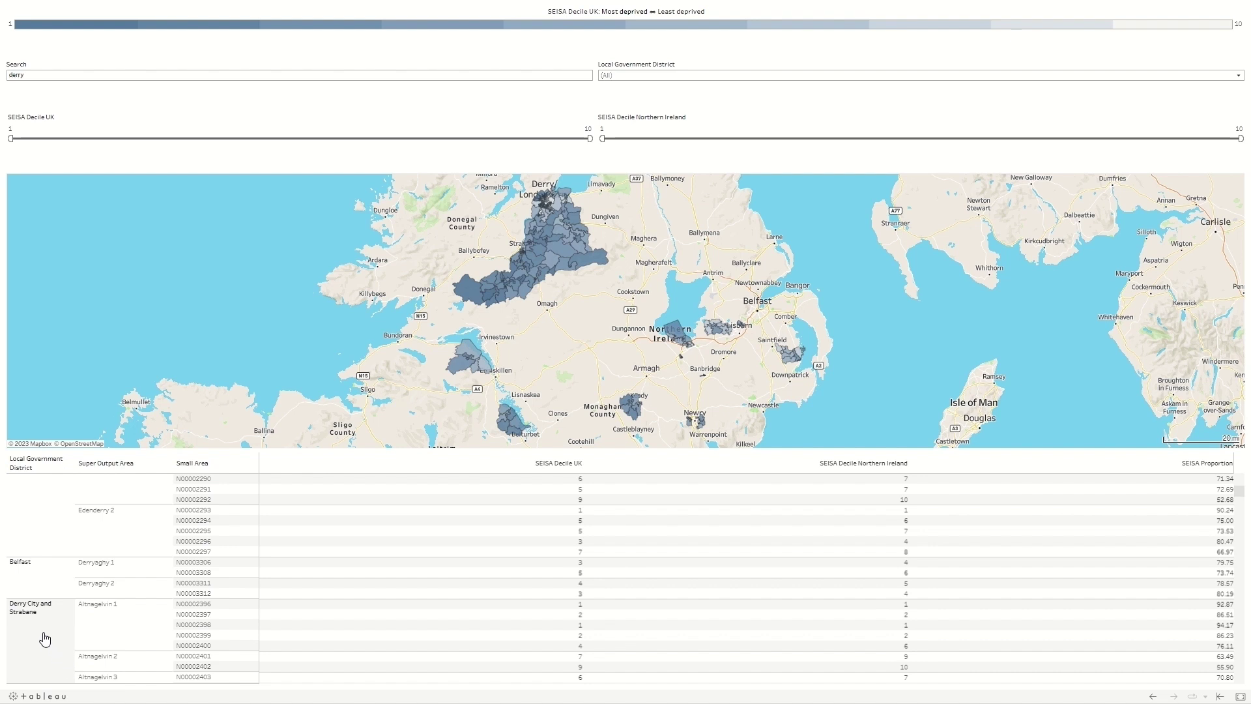
{"action": "left_click", "coordinate": [40, 621]}
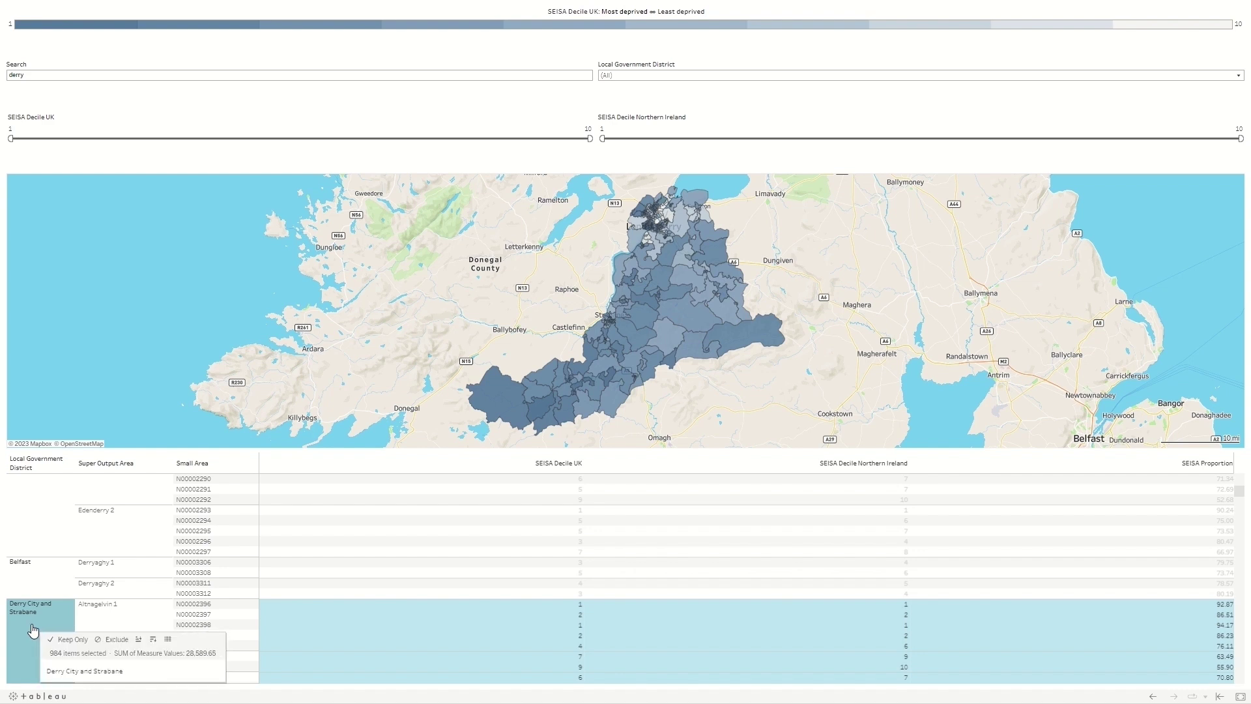
{"action": "left_click", "coordinate": [31, 623]}
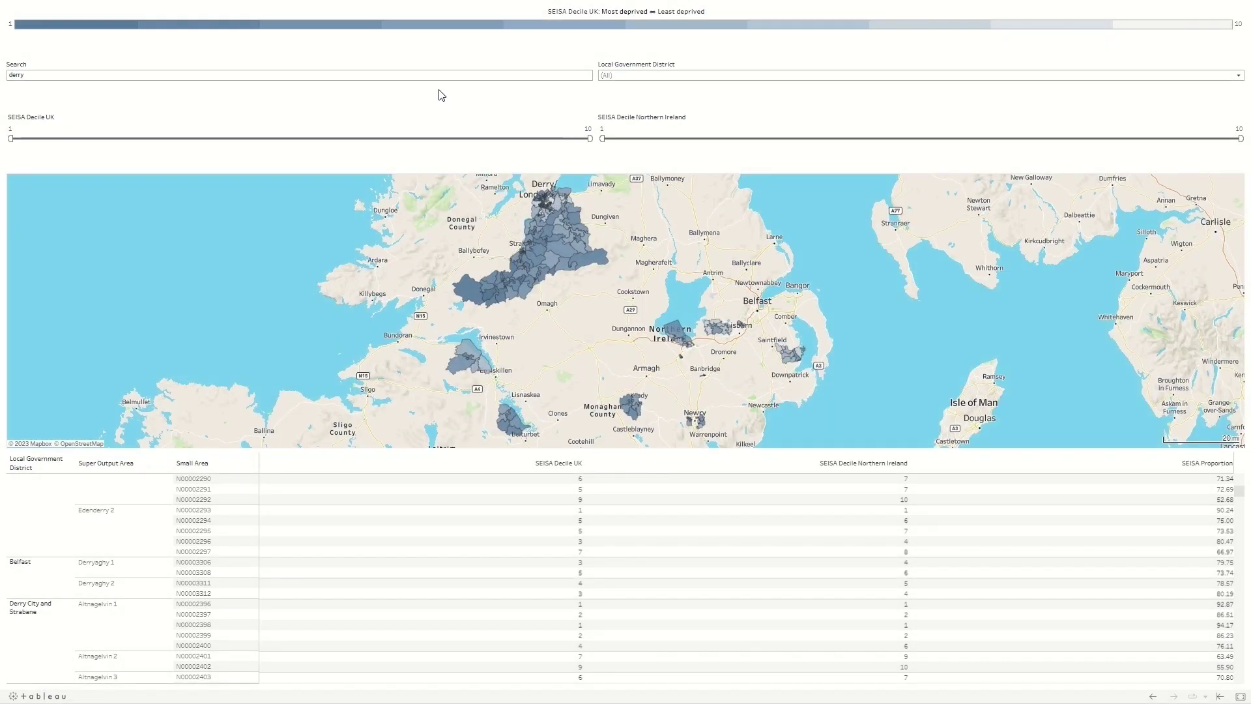
Step: Clear the search and restrict the Local Government District filter to Belfast only
{"action": "left_click", "coordinate": [455, 74]}
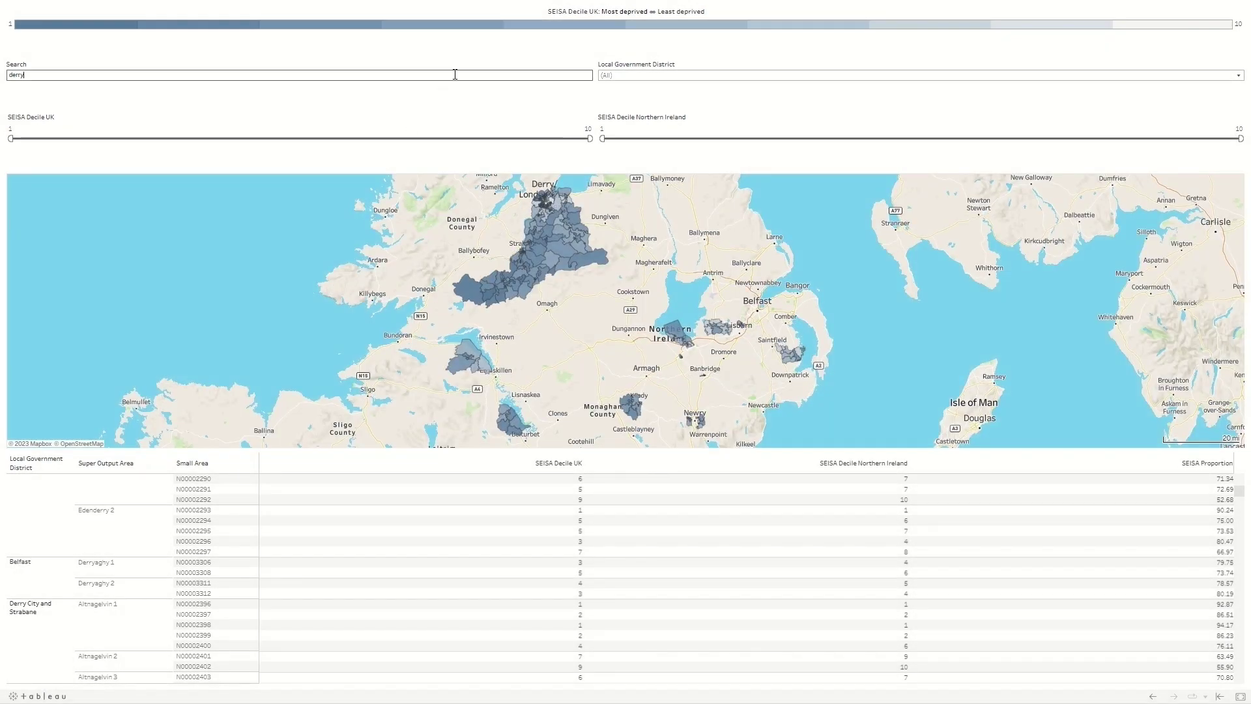
{"action": "key", "text": "ctrl+a"}
{"action": "key", "text": "BackSpace"}
{"action": "key", "text": "Return"}
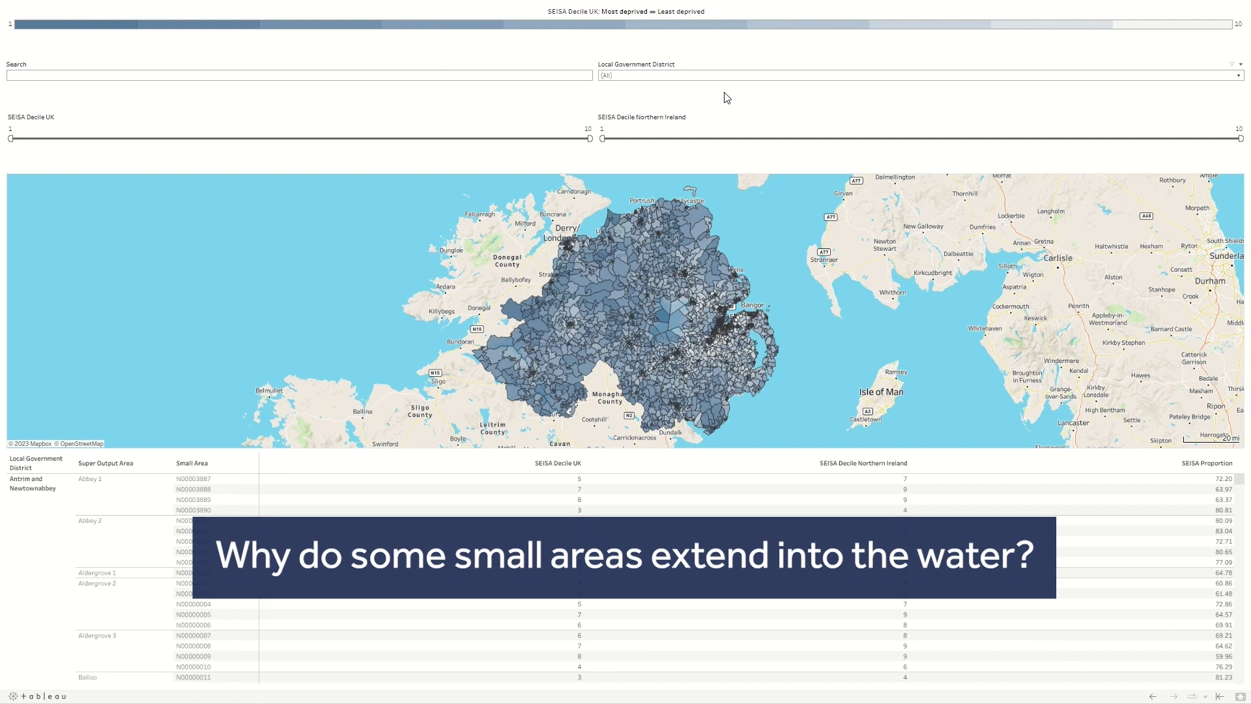
{"action": "left_click", "coordinate": [717, 76]}
{"action": "left_click", "coordinate": [605, 98]}
{"action": "left_click", "coordinate": [605, 140]}
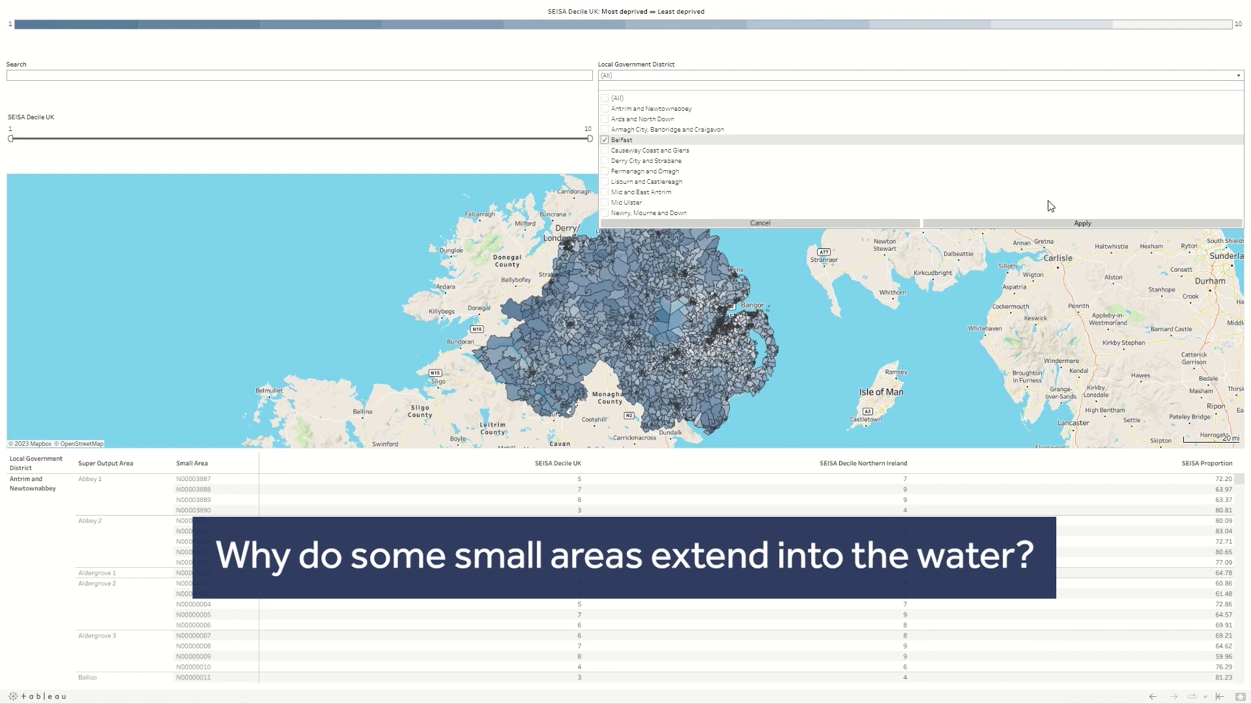
{"action": "left_click", "coordinate": [1058, 223]}
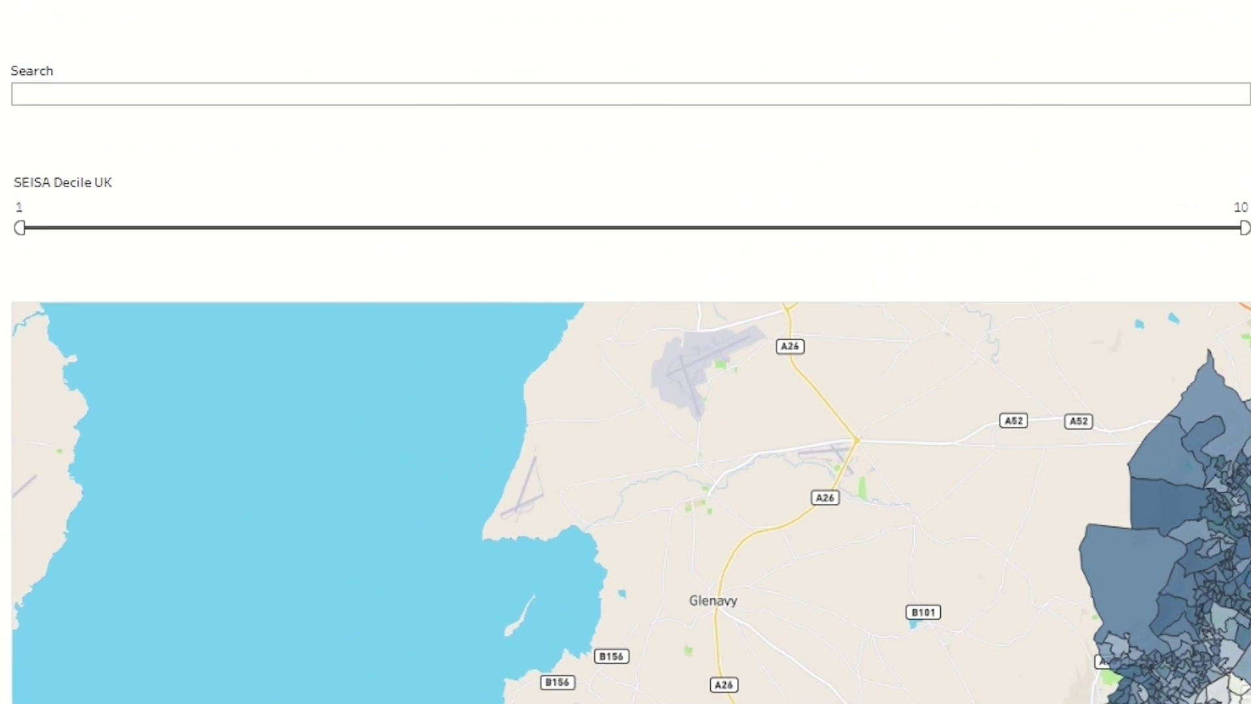
Step: Enter "queen's university belfast" as the search term
{"action": "left_click", "coordinate": [1240, 102]}
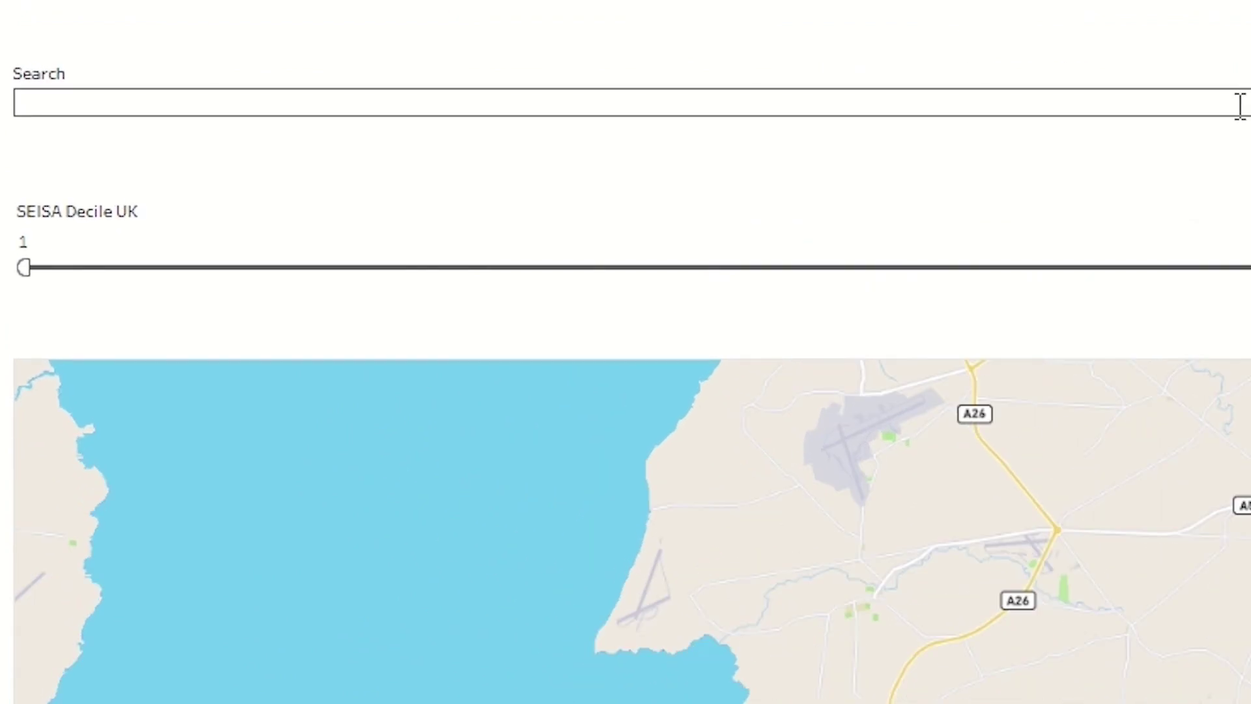
{"action": "type", "text": "queen's university"}
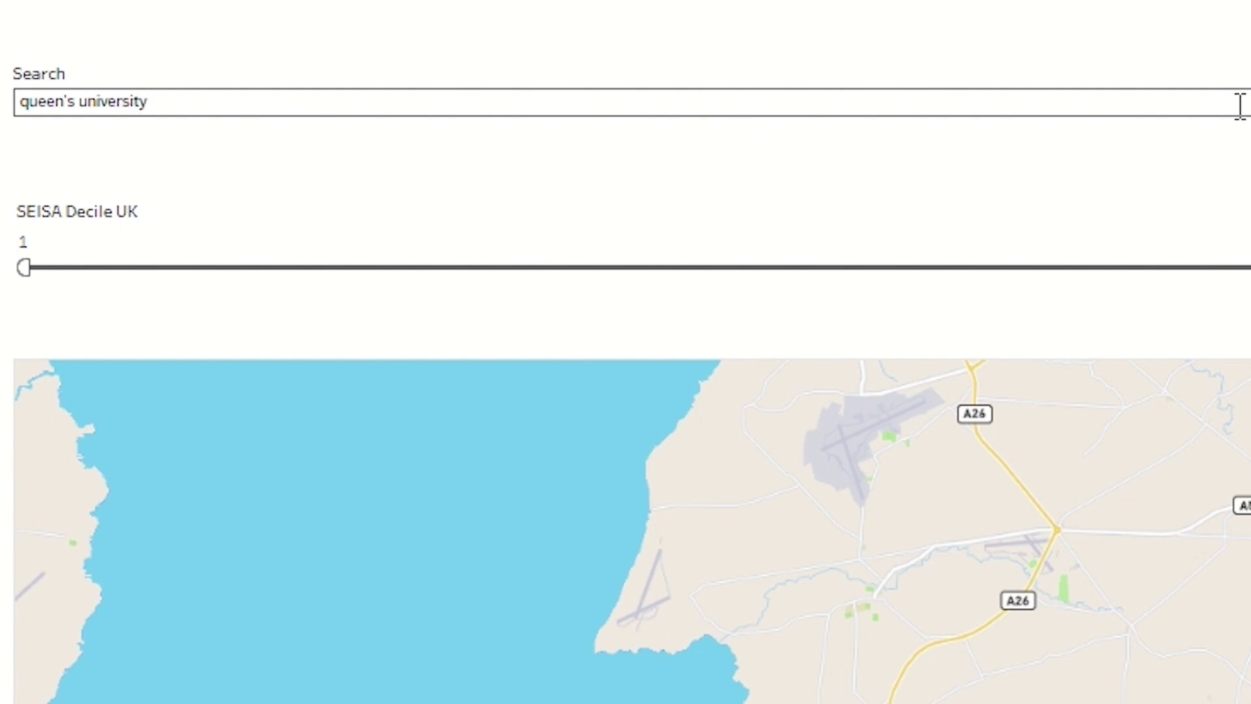
{"action": "type", "text": " belfast"}
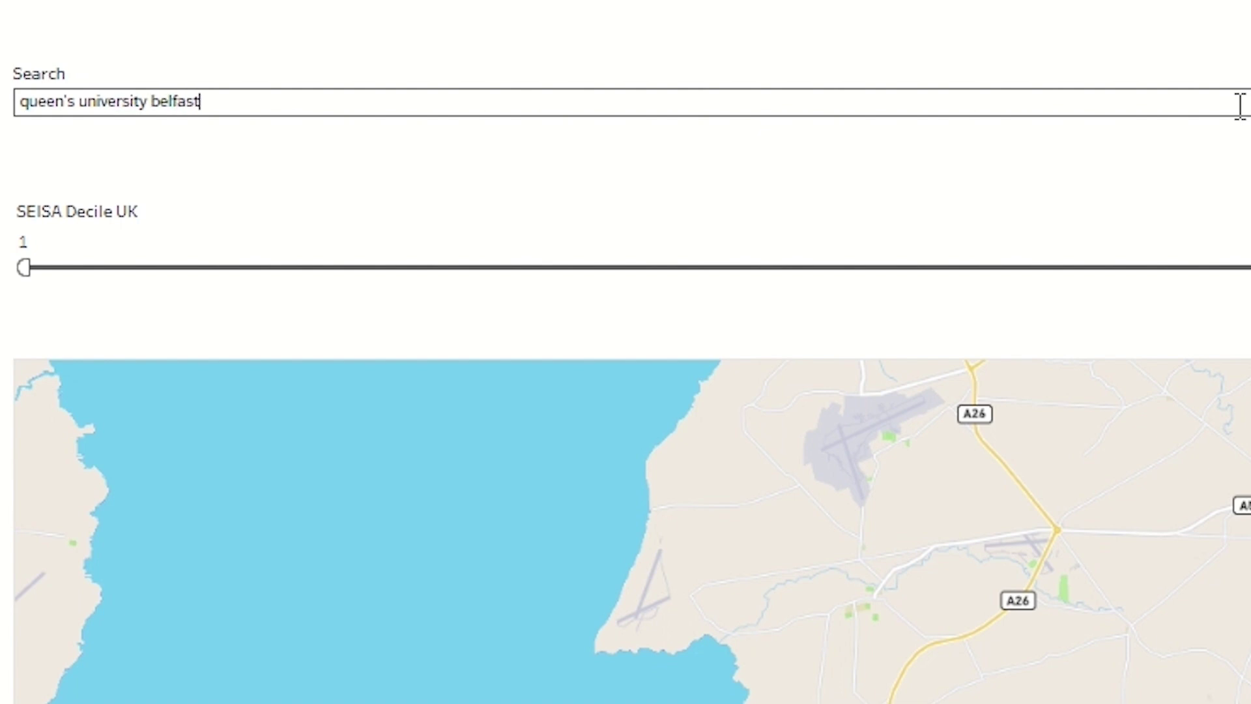